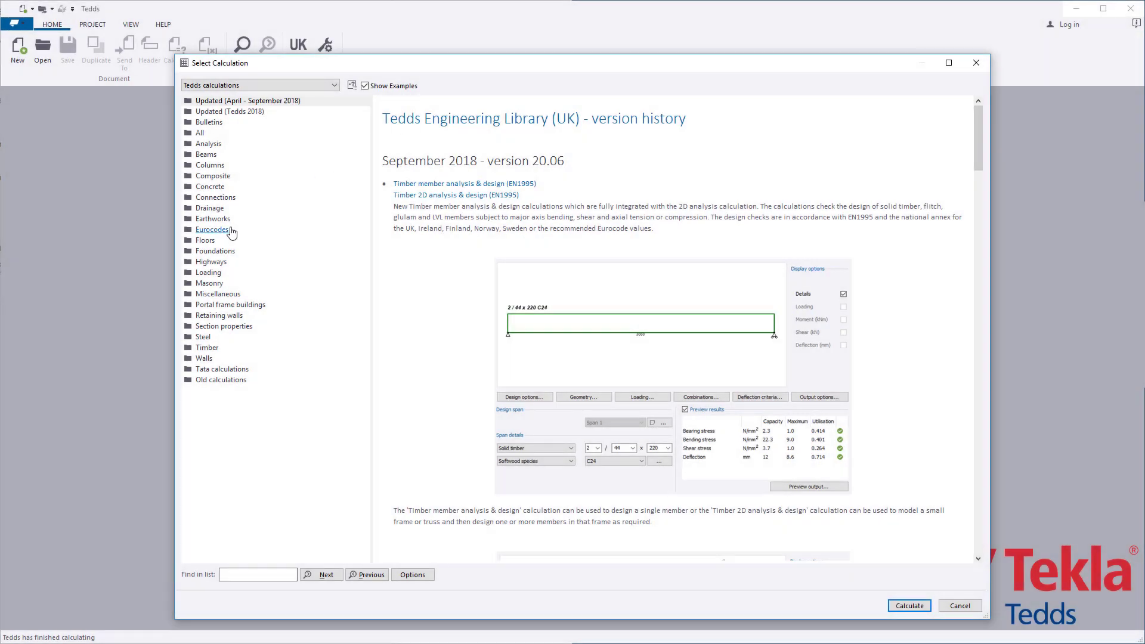
# Step: Expand Eurocodes and read the Timber member analysis & design (EN1995) description
pyautogui.click(232, 230)
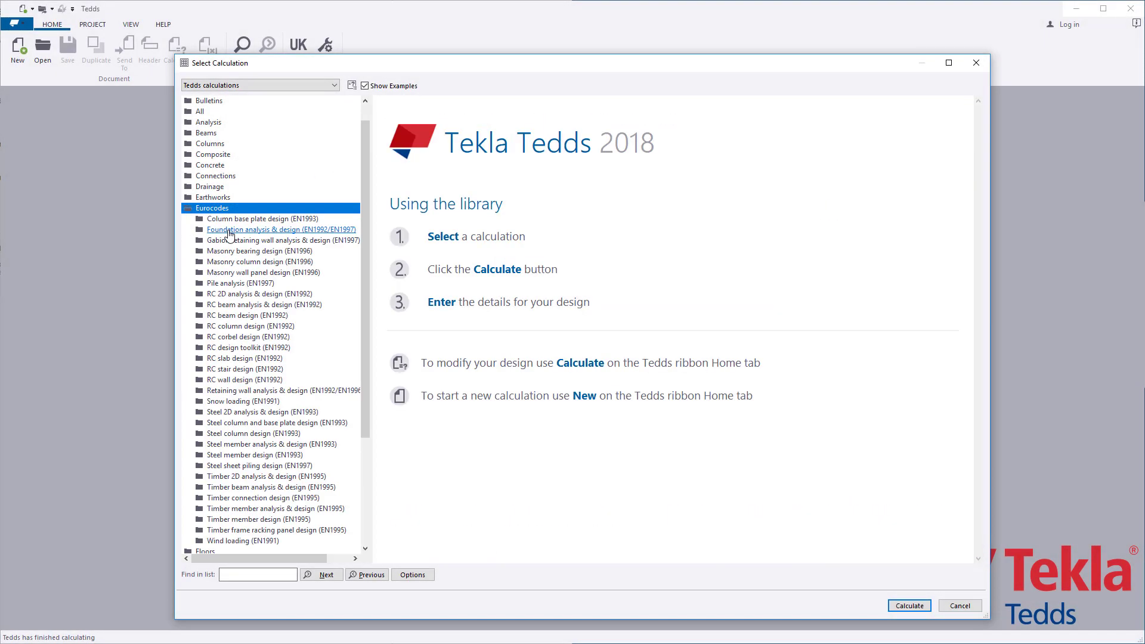
pyautogui.click(287, 512)
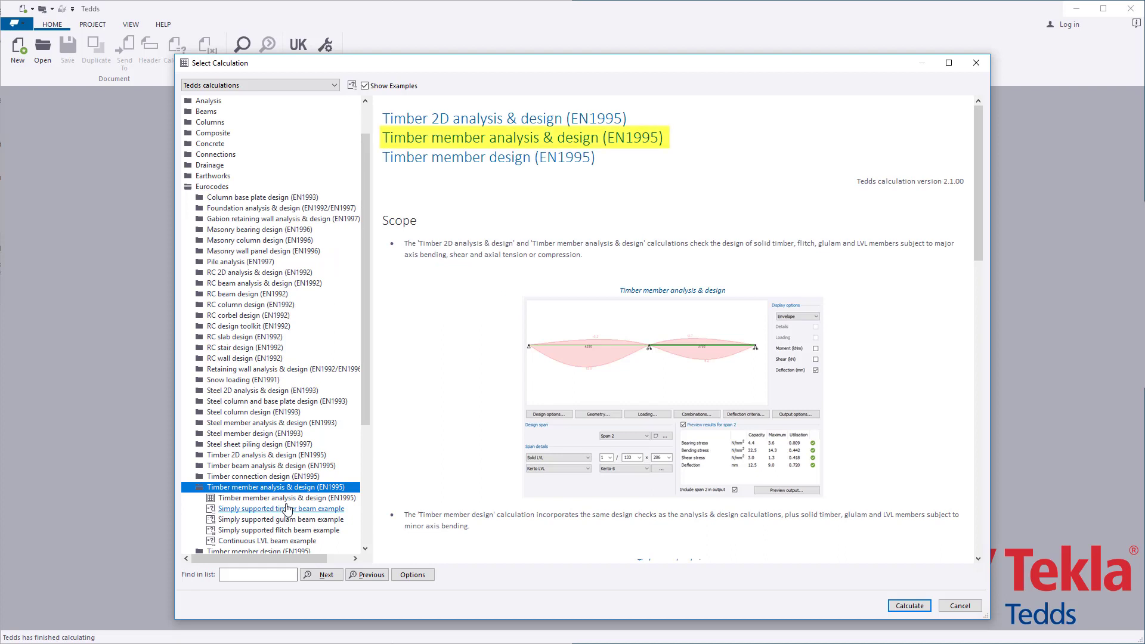
pyautogui.click(533, 184)
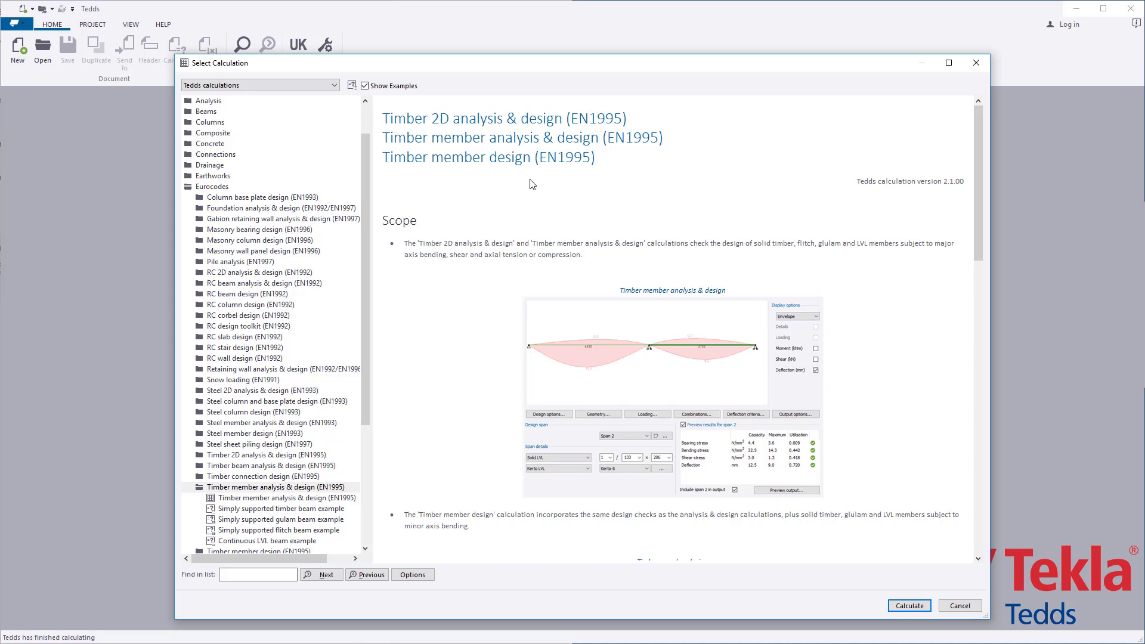
pyautogui.scroll(-10, 532, 184)
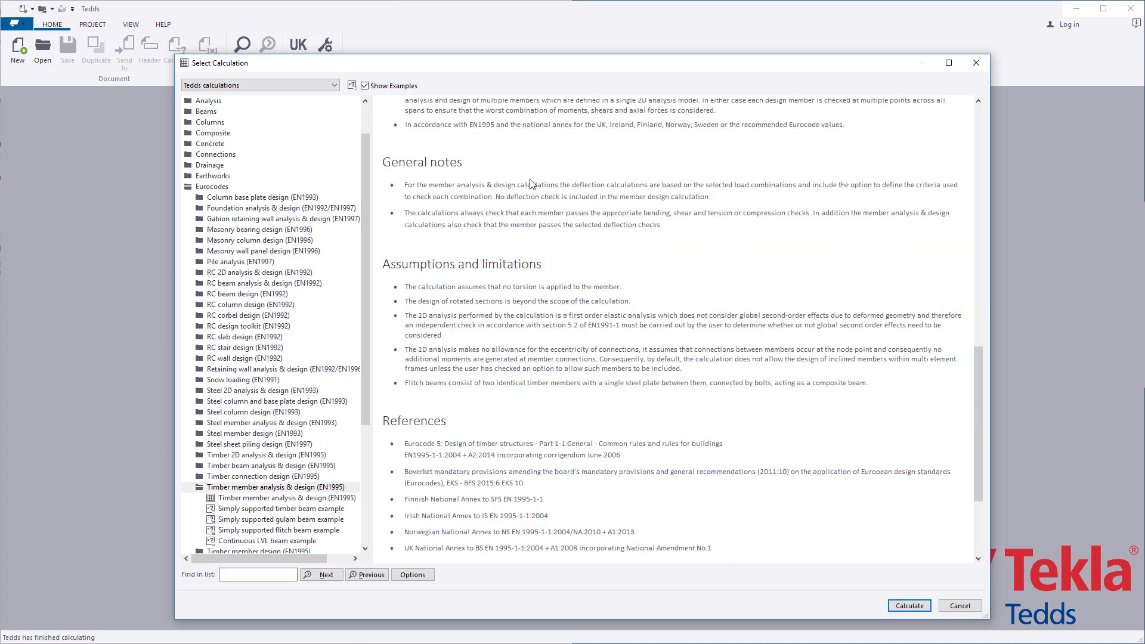
pyautogui.scroll(-5, 533, 185)
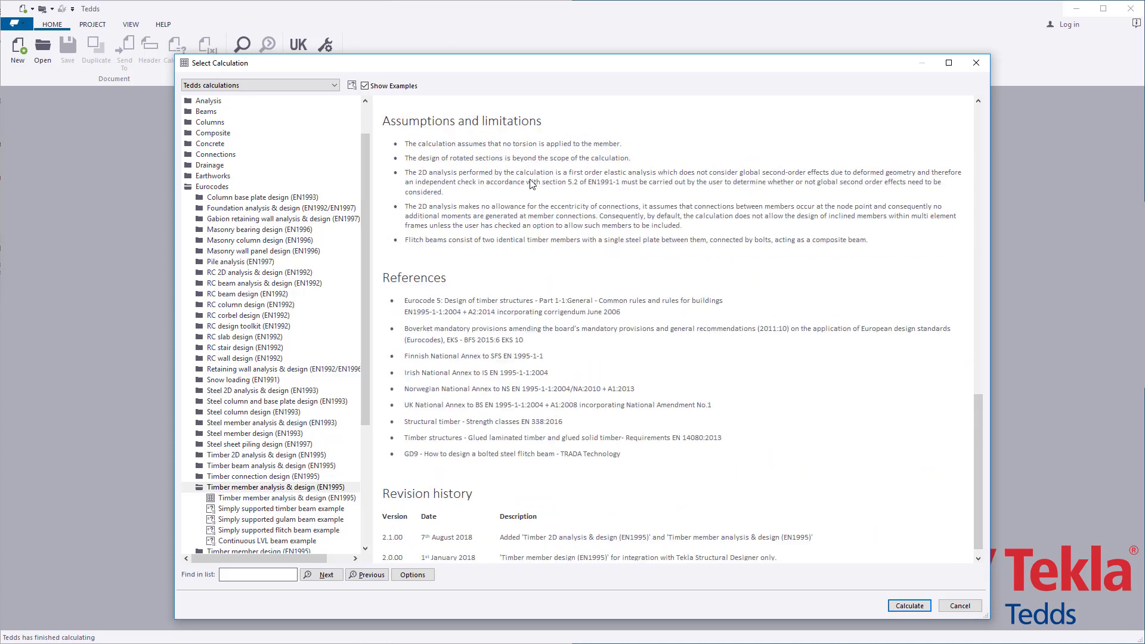
# Step: Preview the continuous LVL, glulam and timber beam examples, then select the EN1995 calculation
pyautogui.click(297, 543)
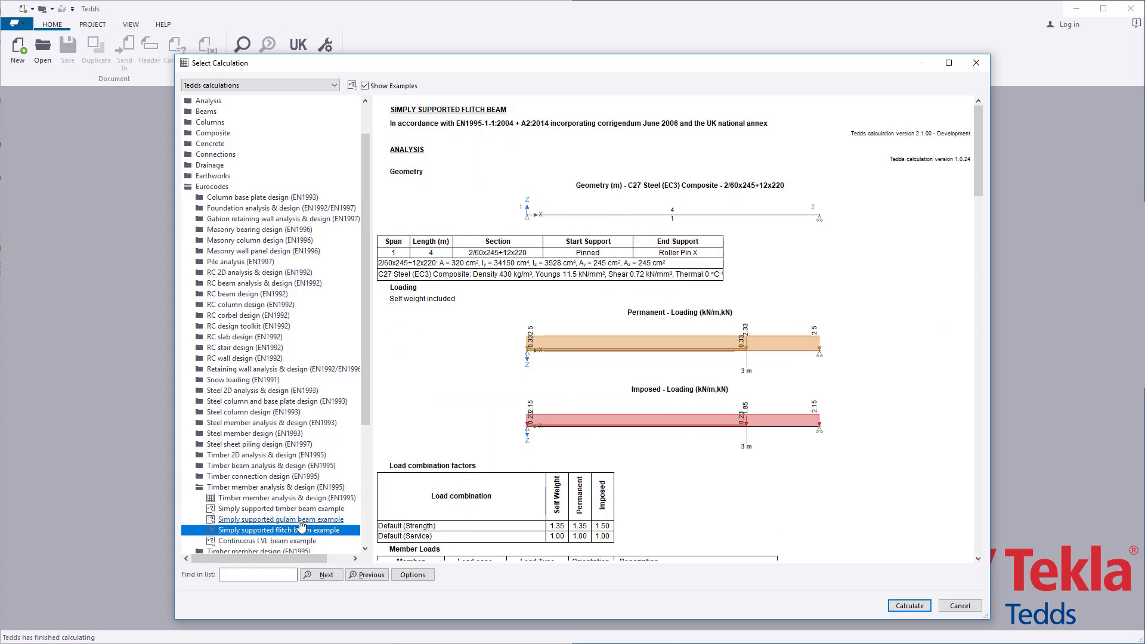
pyautogui.click(301, 522)
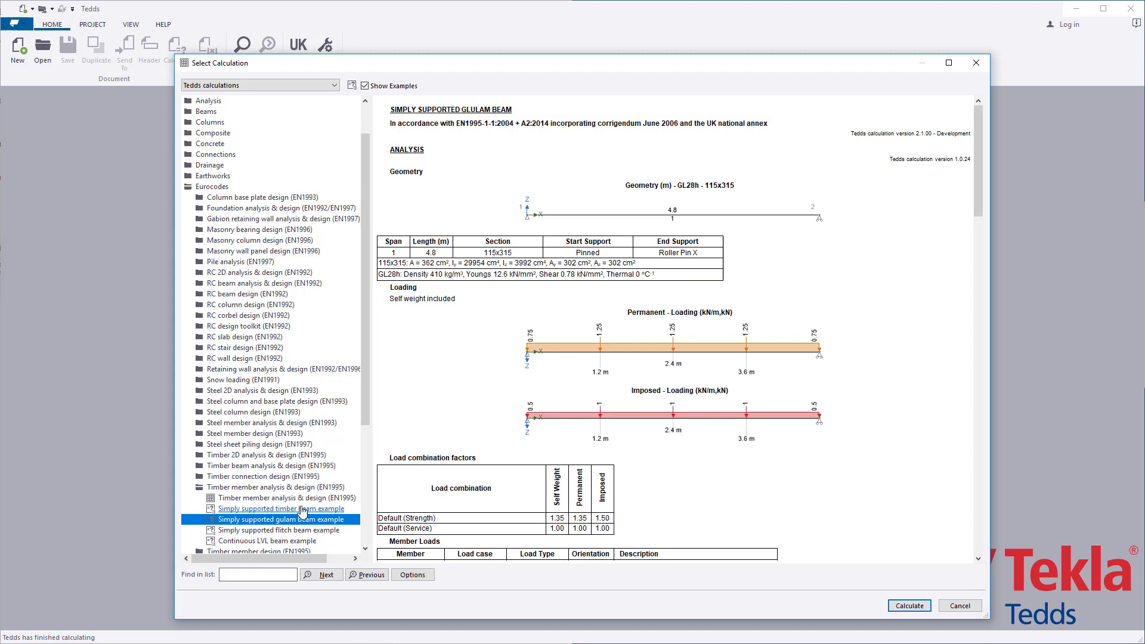
pyautogui.click(302, 510)
pyautogui.click(306, 499)
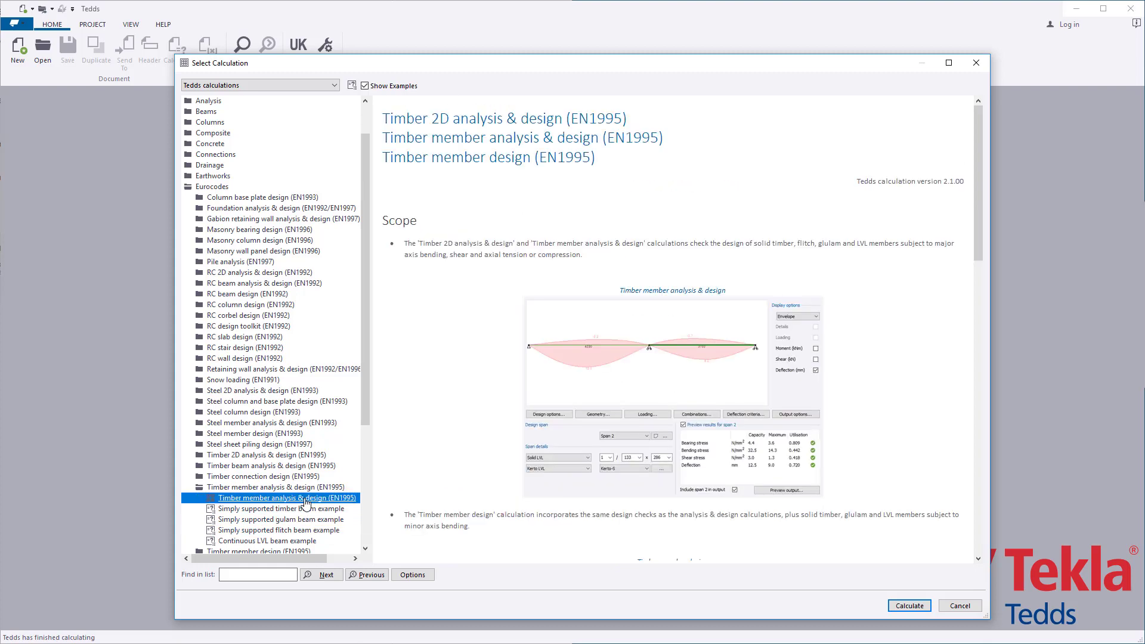
# Step: Run the EN1995 calculation to get a 3000 mm span of 2/44x195 C24 softwood
pyautogui.click(924, 607)
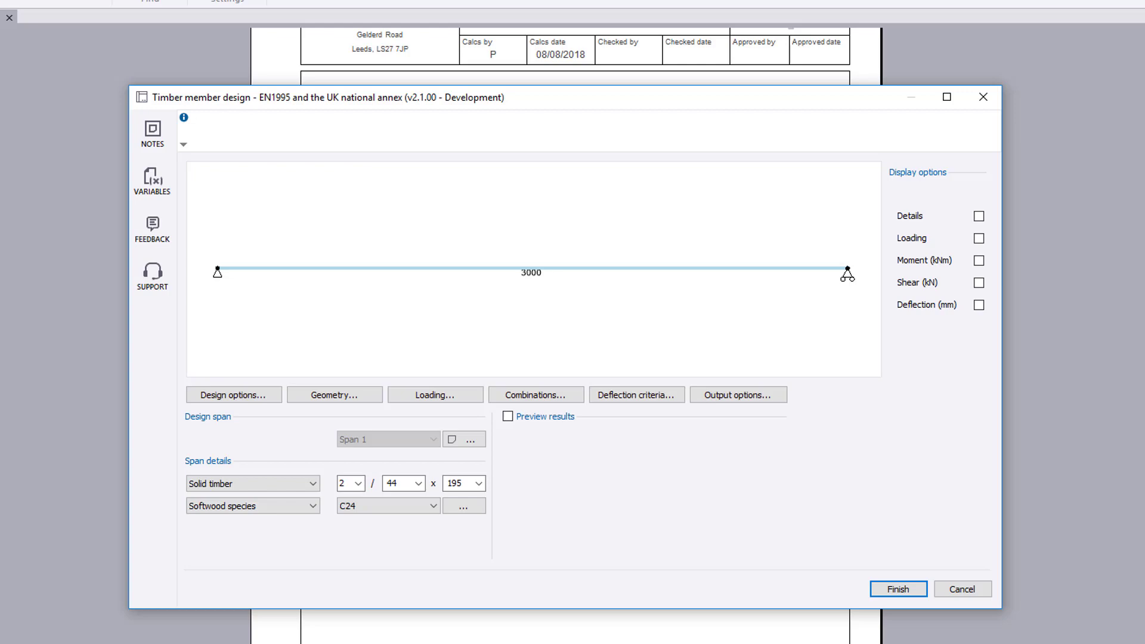
# Step: In the design options, keep the United Kingdom national annex and set loading duration to Medium-term
pyautogui.click(274, 393)
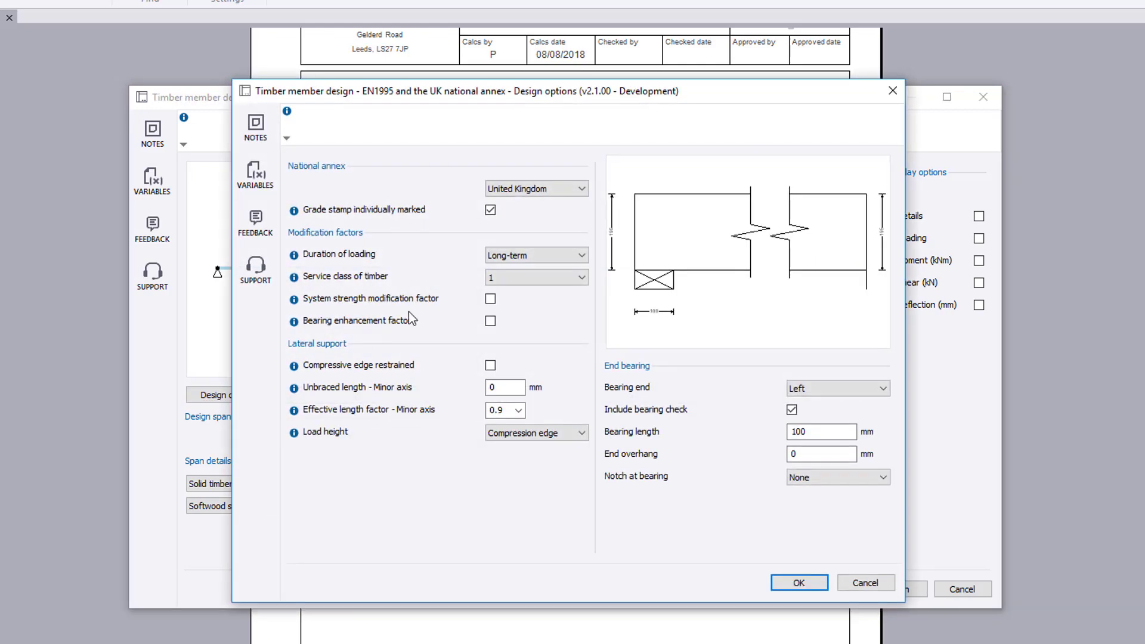
pyautogui.click(555, 182)
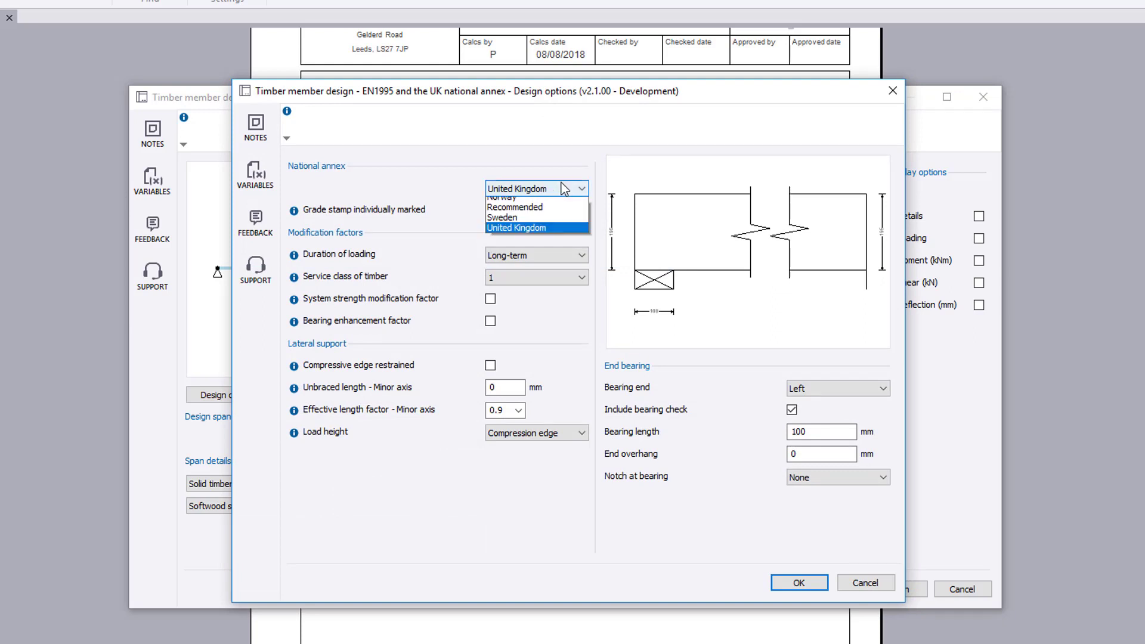
pyautogui.click(561, 183)
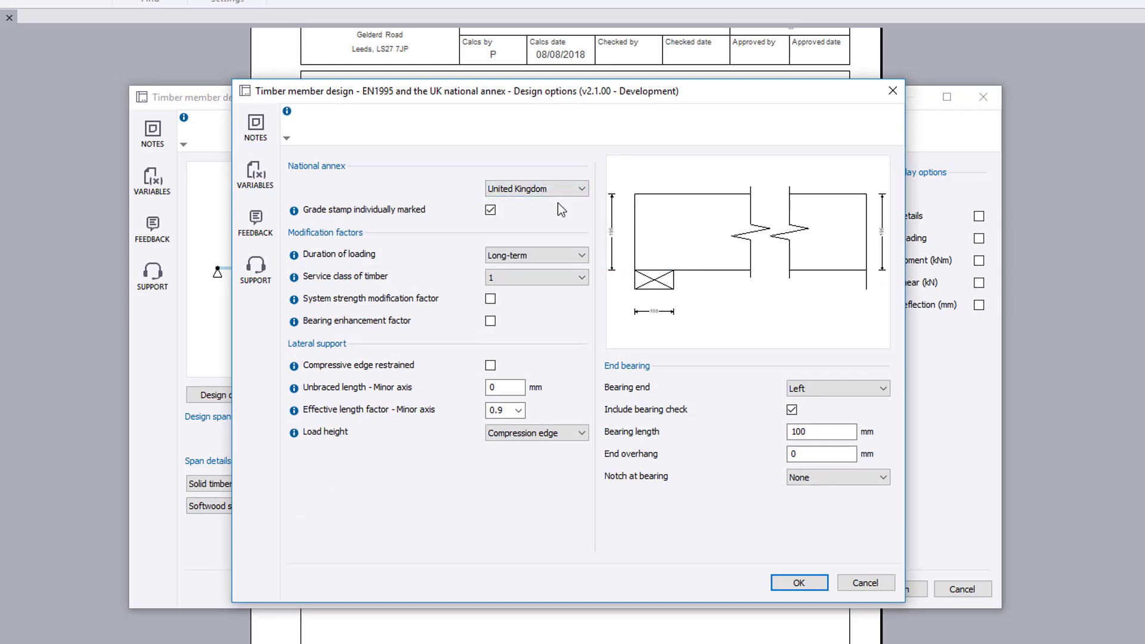
pyautogui.click(554, 252)
pyautogui.press('Up')
pyautogui.press('Return')
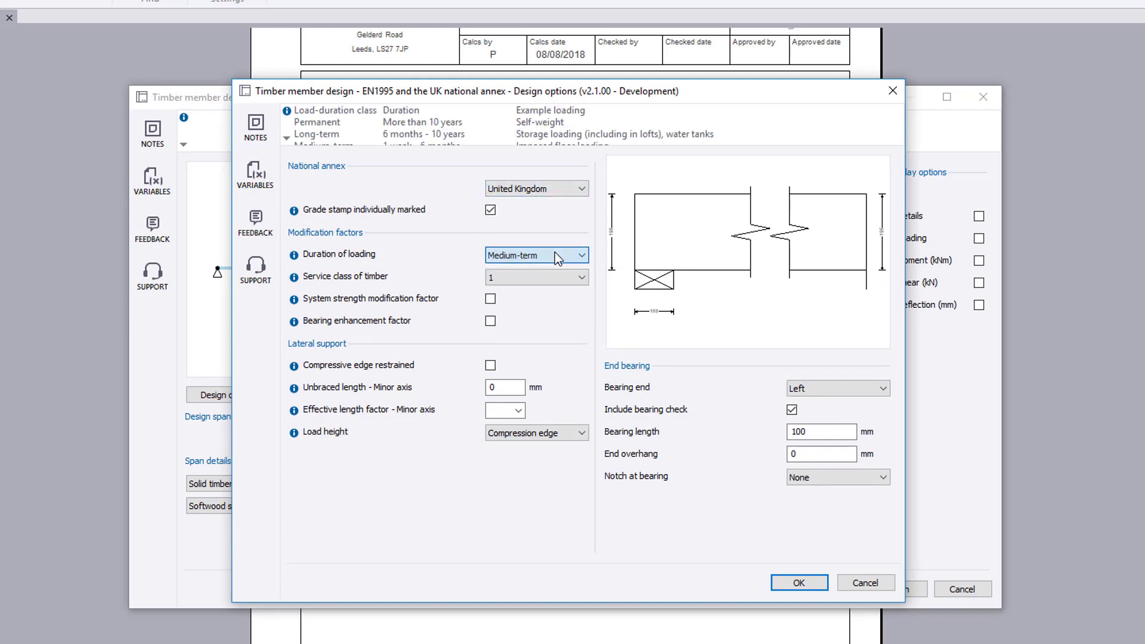
pyautogui.press('Tab')
# Step: Keep service class 1, enable system strength, bearing enhancement and compressive-edge restraint, load height Compression edge
pyautogui.click(555, 277)
pyautogui.click(537, 291)
pyautogui.click(490, 299)
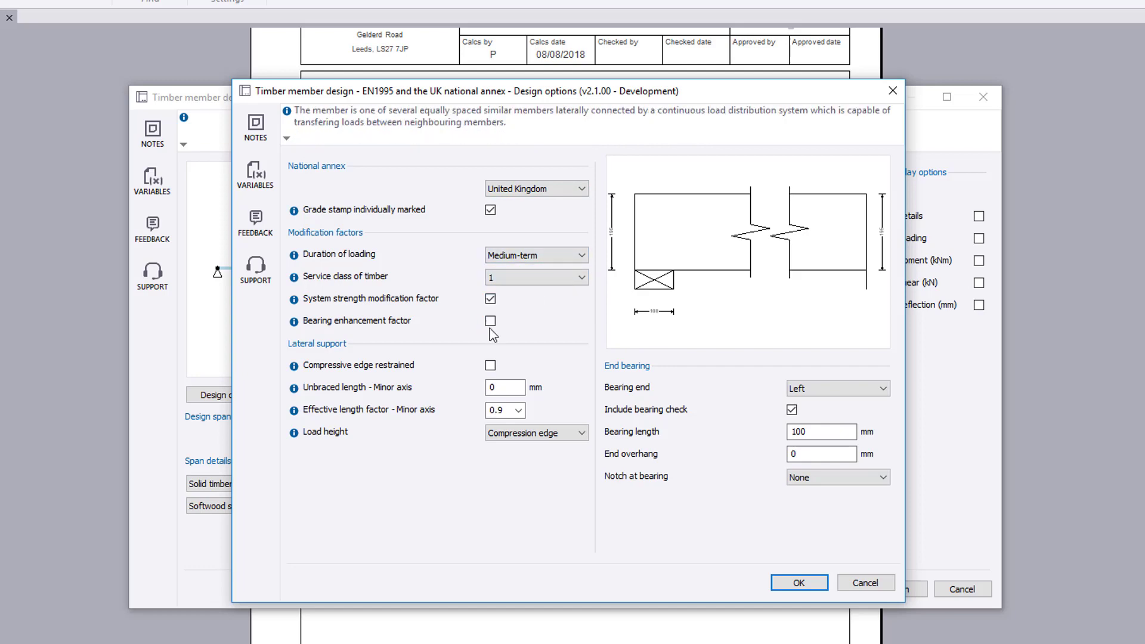
pyautogui.click(490, 321)
pyautogui.click(490, 365)
pyautogui.click(501, 441)
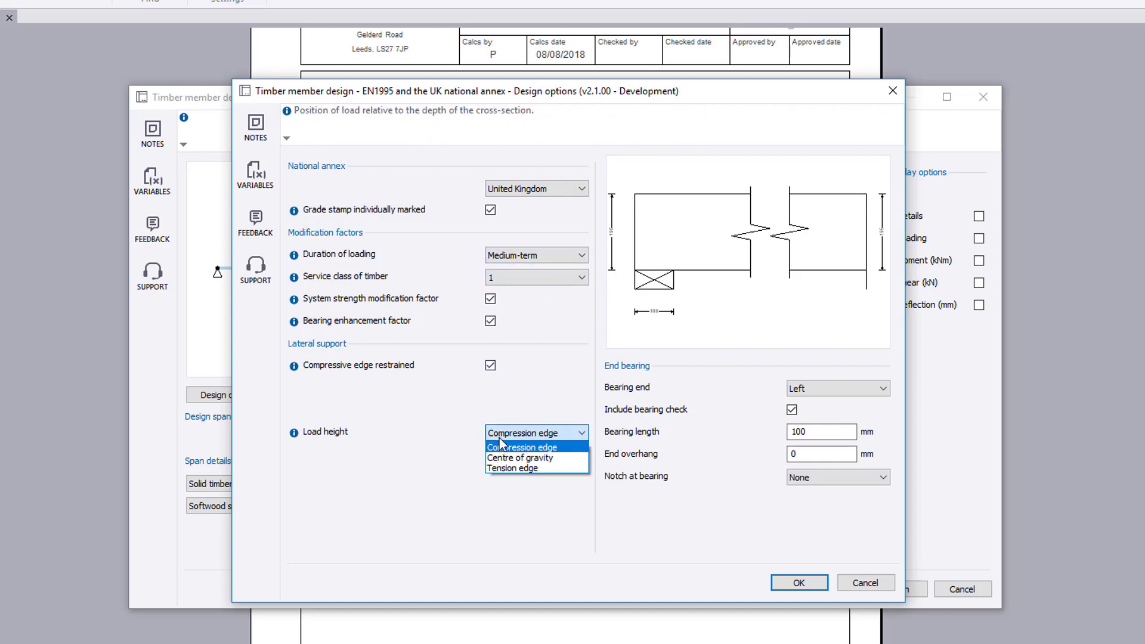
pyautogui.click(500, 439)
pyautogui.moveTo(295, 439)
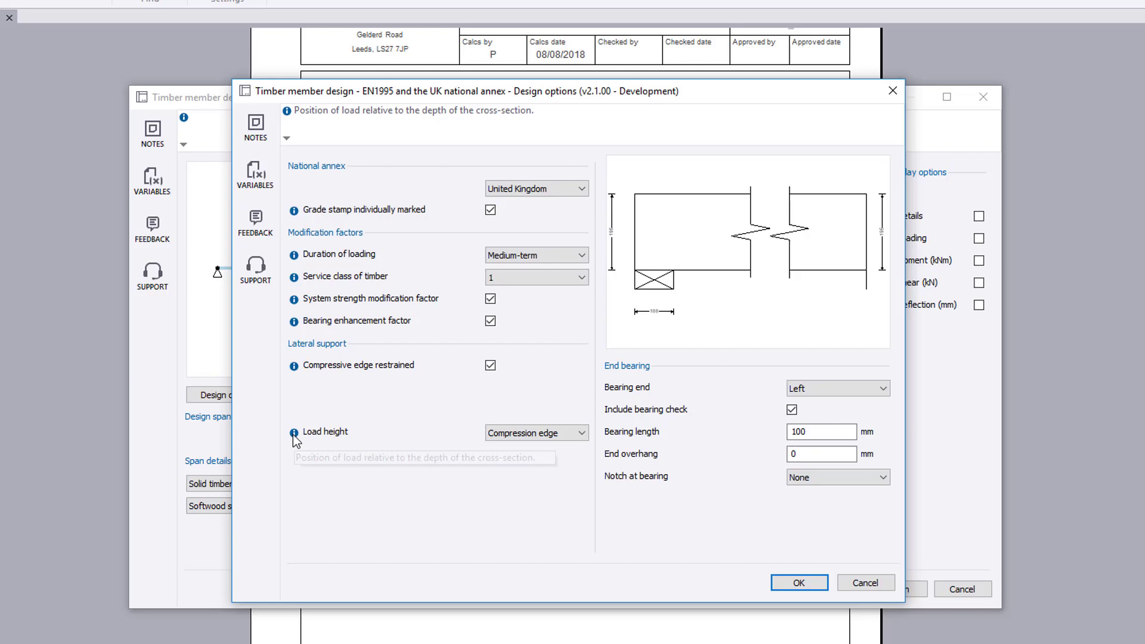
# Step: Add a second 3000 mm span to the beam geometry, keeping member angle at 0
pyautogui.click(819, 589)
pyautogui.click(355, 395)
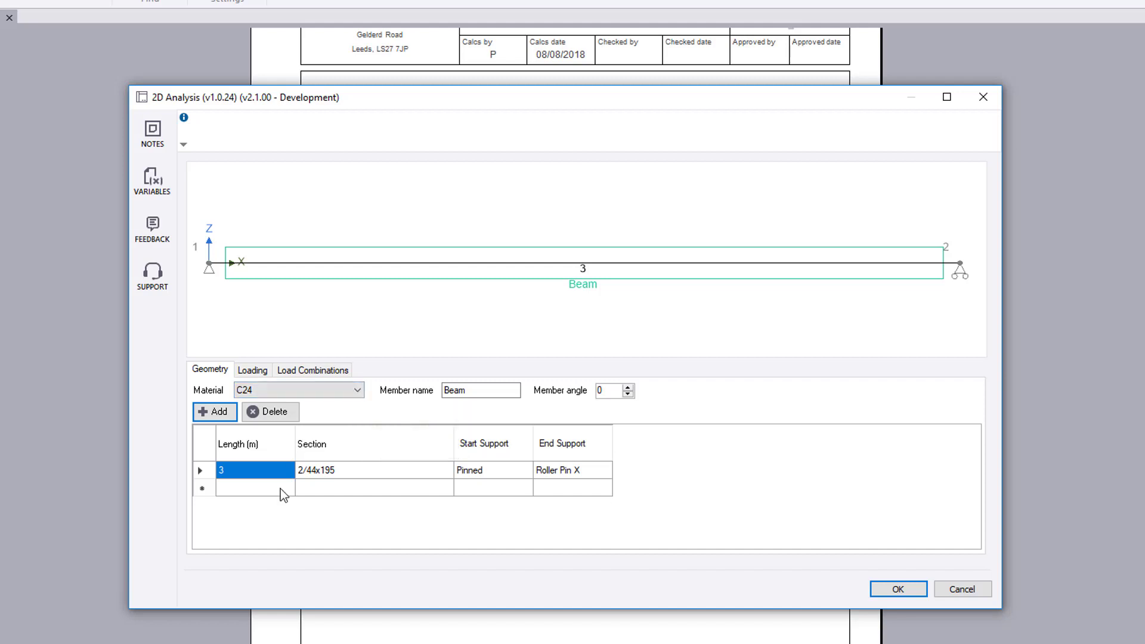
pyautogui.click(281, 488)
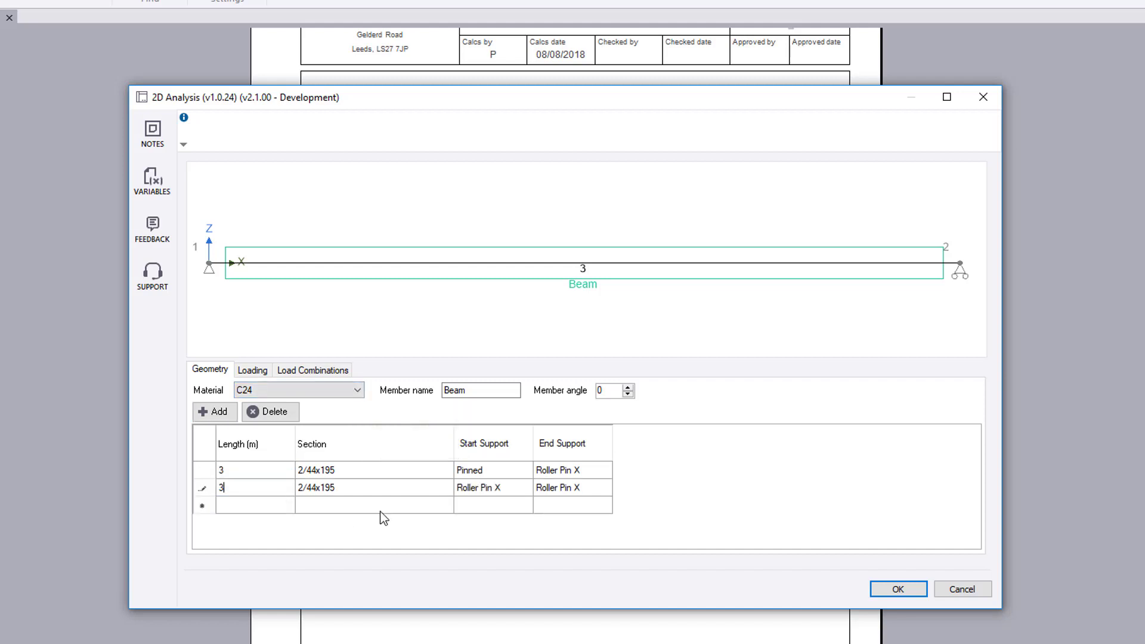
pyautogui.click(452, 484)
pyautogui.click(447, 488)
pyautogui.click(450, 485)
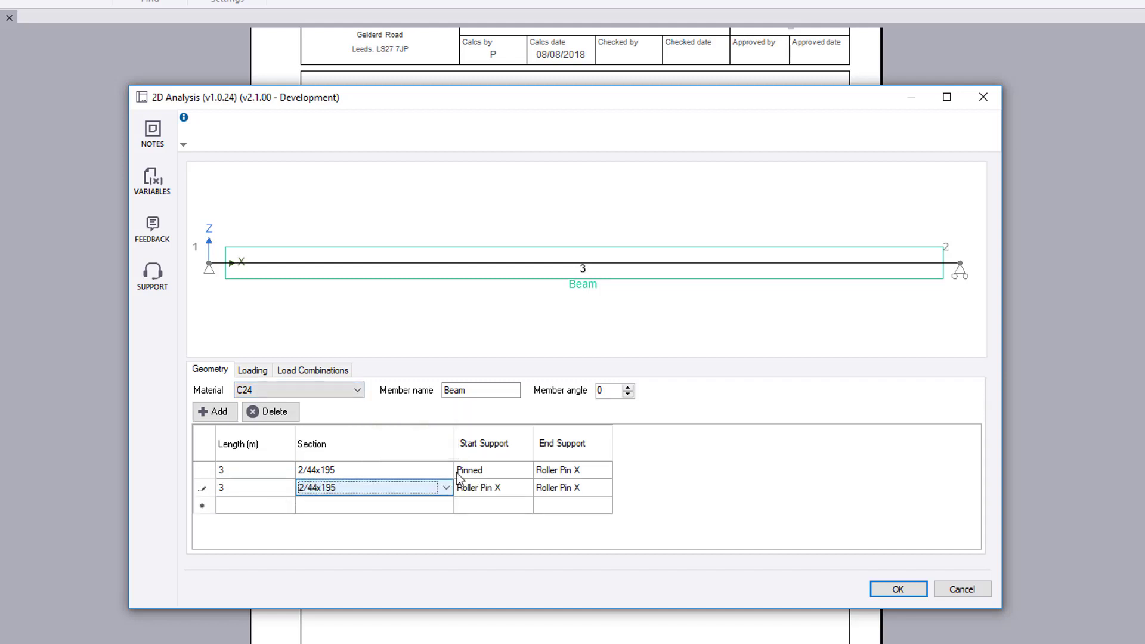
pyautogui.click(474, 391)
pyautogui.click(628, 387)
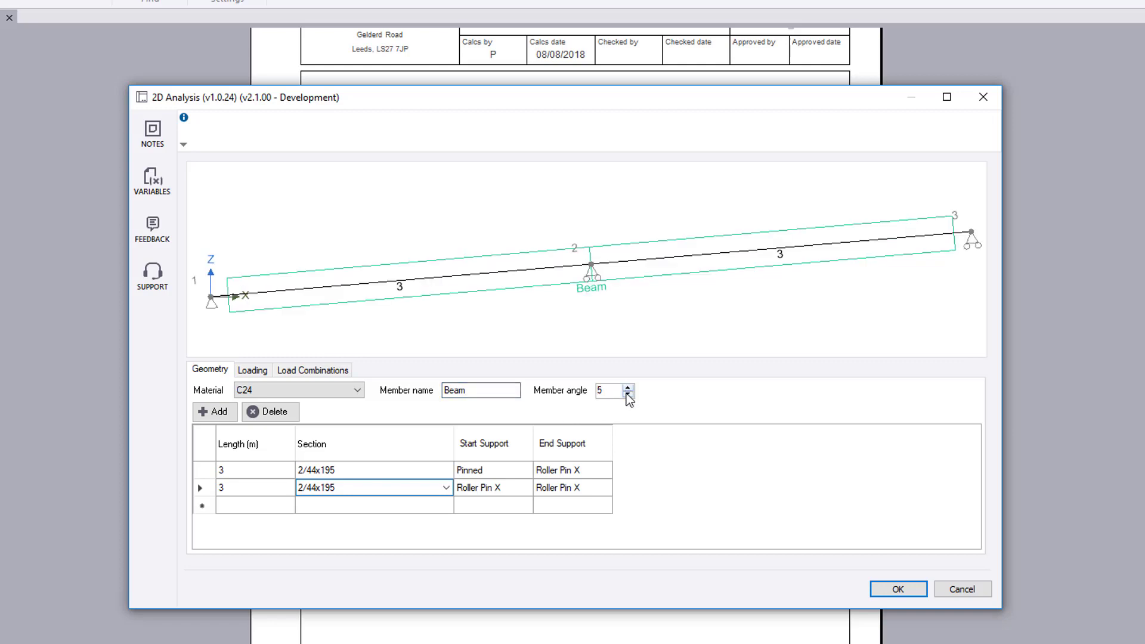
pyautogui.click(628, 394)
pyautogui.click(883, 588)
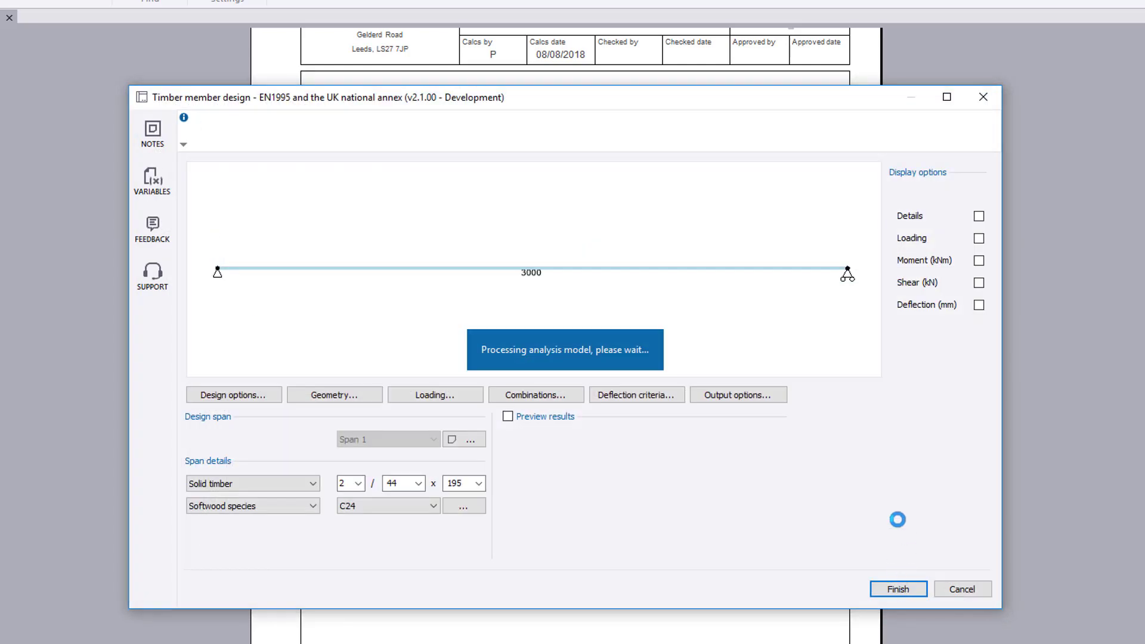
# Step: Add a 2.2 kN/m permanent UDL and a patternable imposed UDL to the beam
pyautogui.click(450, 395)
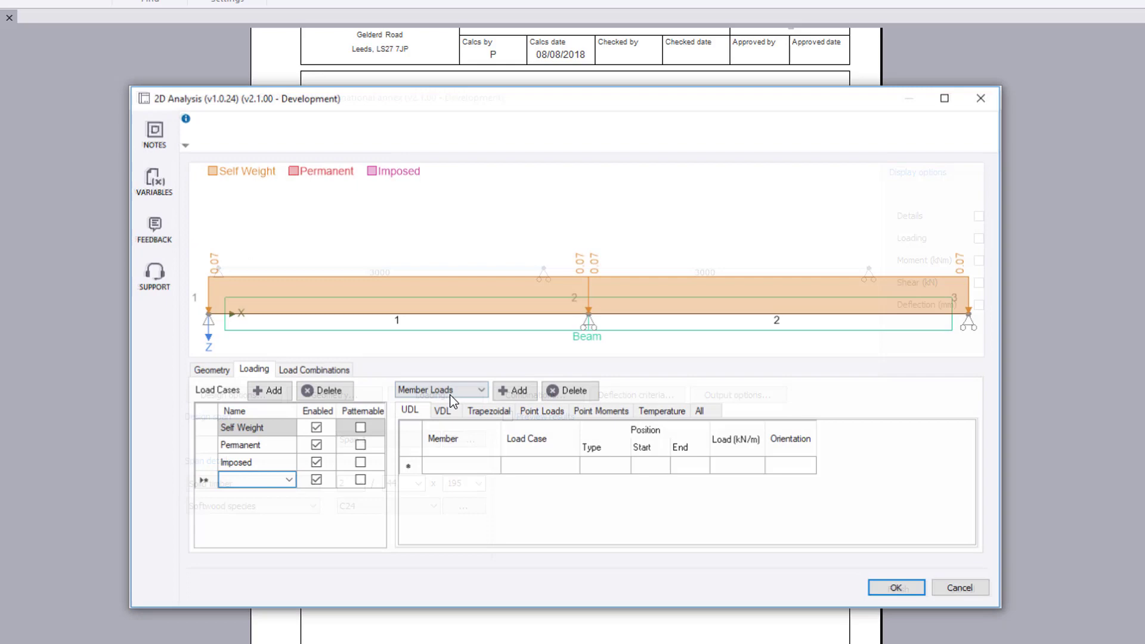
pyautogui.click(262, 446)
pyautogui.click(517, 468)
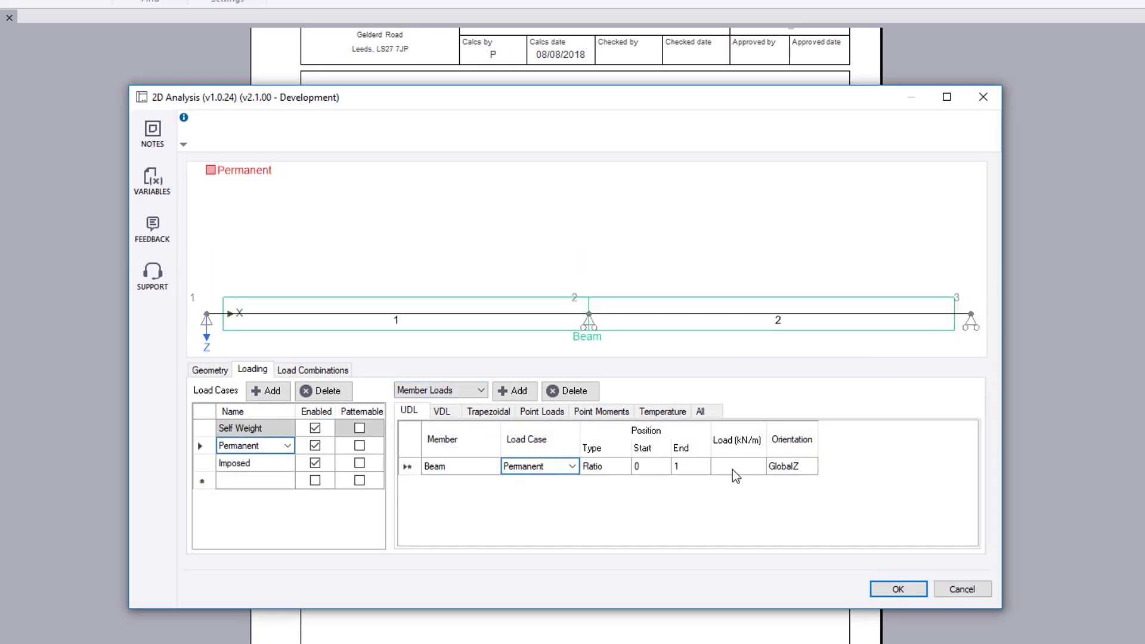
pyautogui.write('2.2')
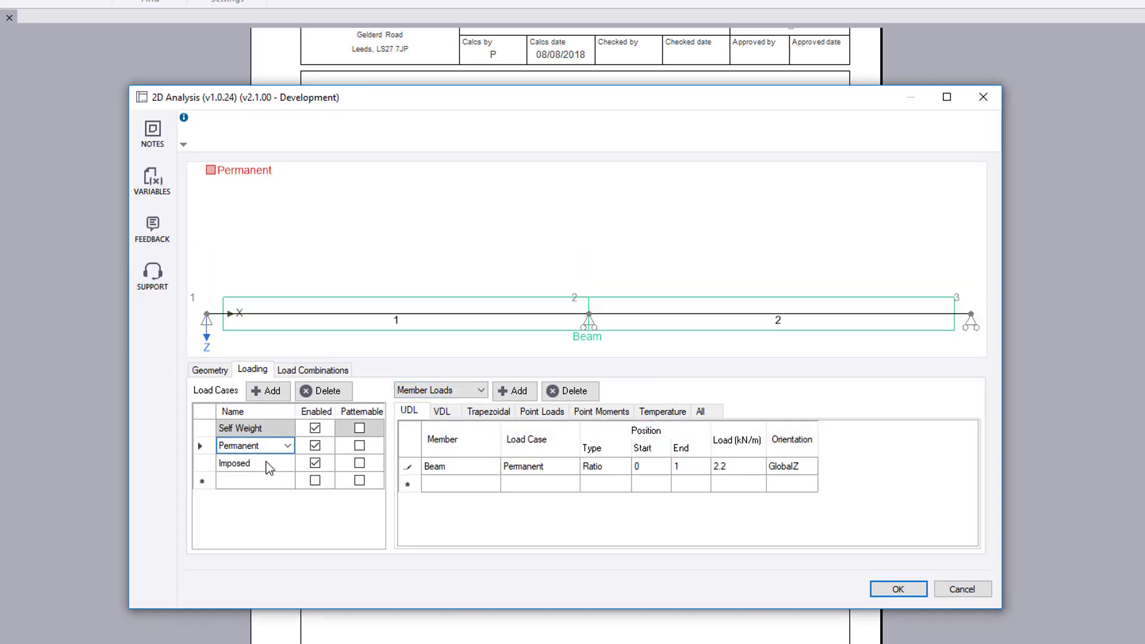
pyautogui.click(266, 463)
pyautogui.click(359, 464)
pyautogui.click(468, 485)
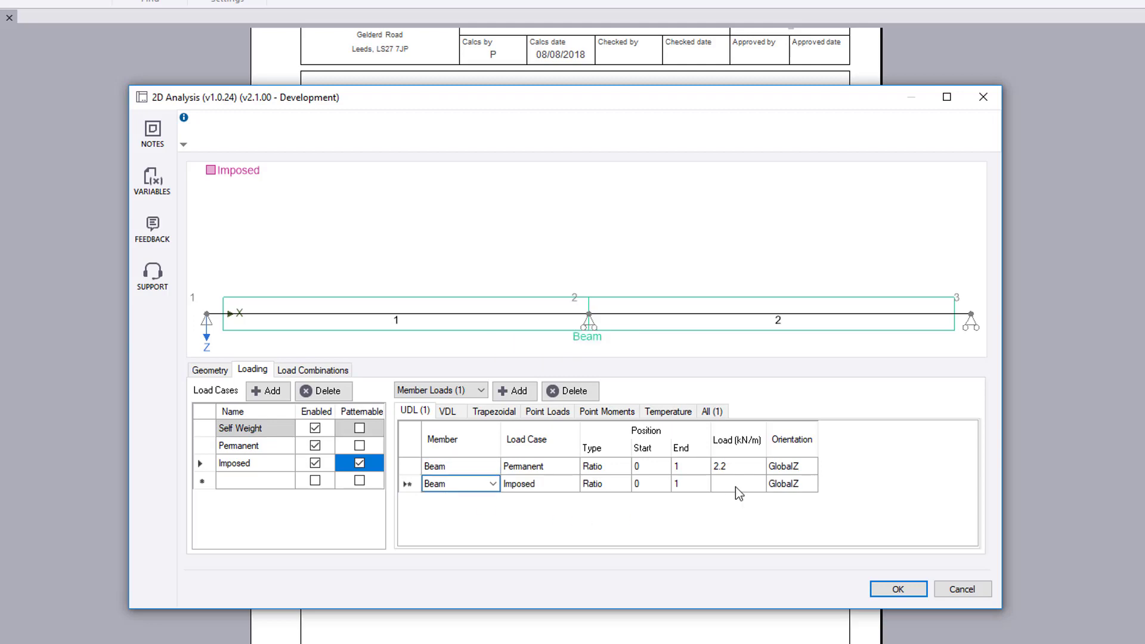
pyautogui.click(738, 484)
pyautogui.click(898, 589)
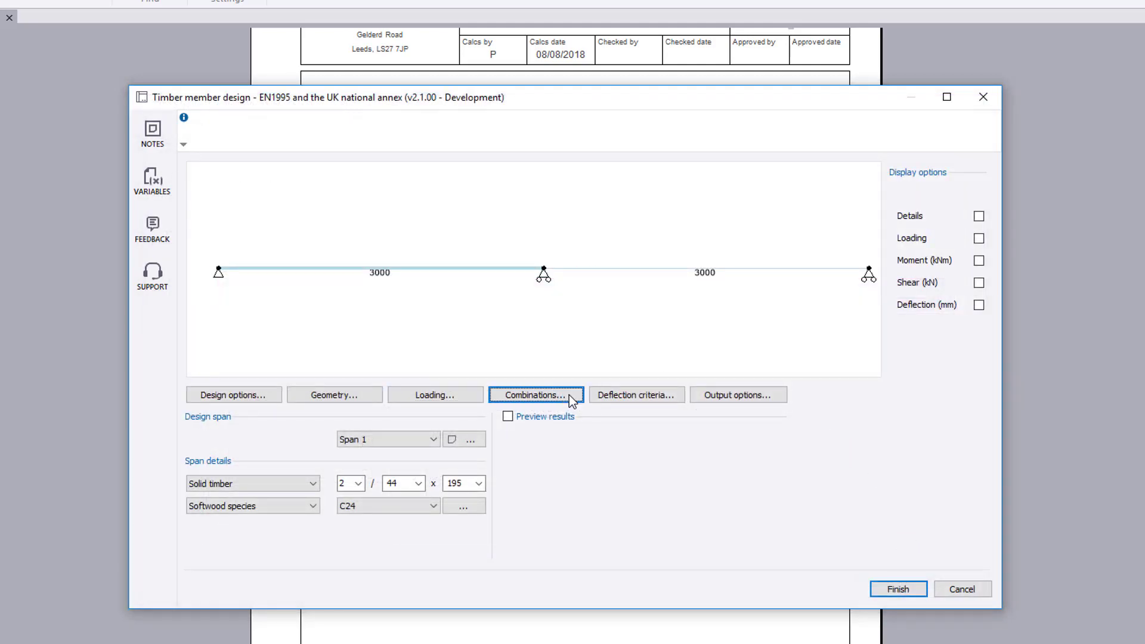
# Step: Mark the 1.35G + 1.5Q + 1.5RQ strength combination as patterned, leaving generated combinations unchanged
pyautogui.click(569, 395)
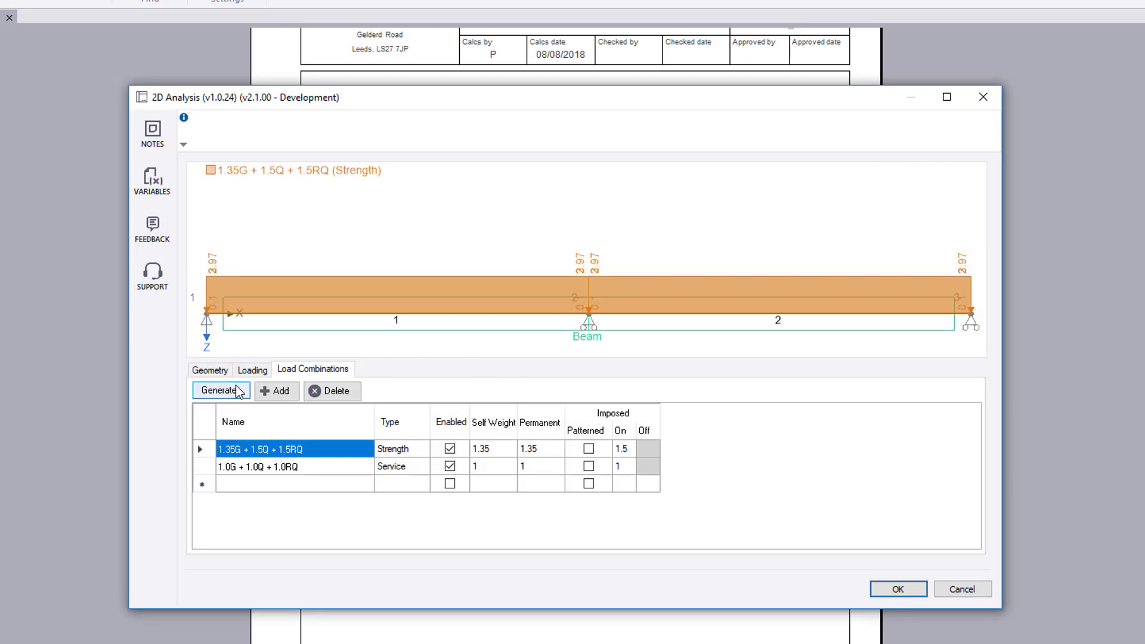
pyautogui.click(237, 392)
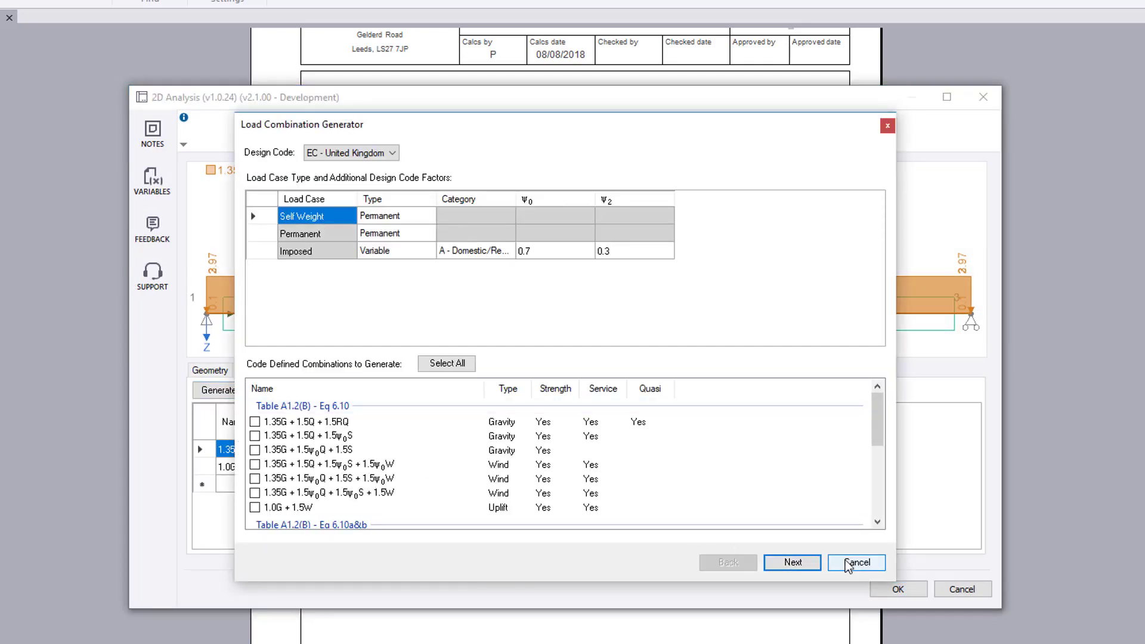
pyautogui.click(848, 564)
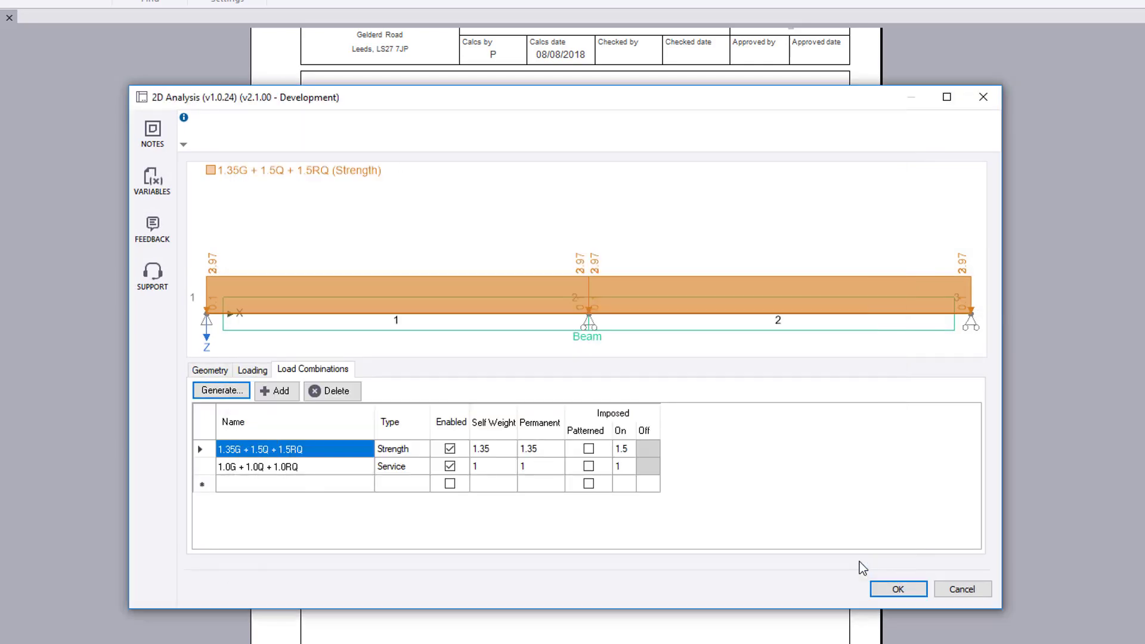
pyautogui.click(591, 453)
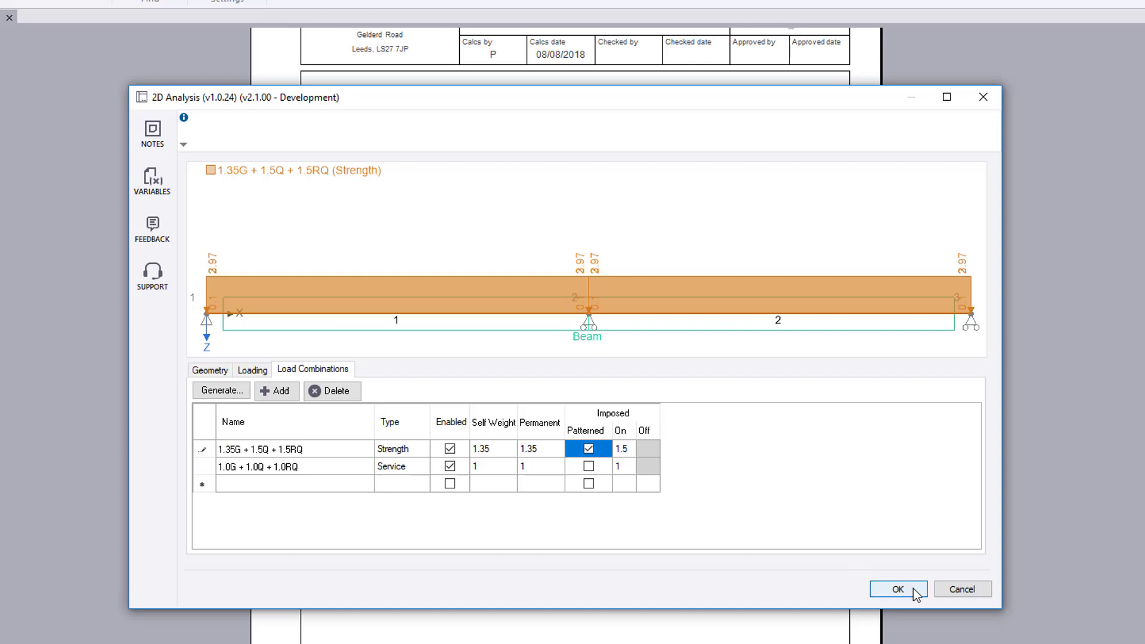
pyautogui.click(899, 590)
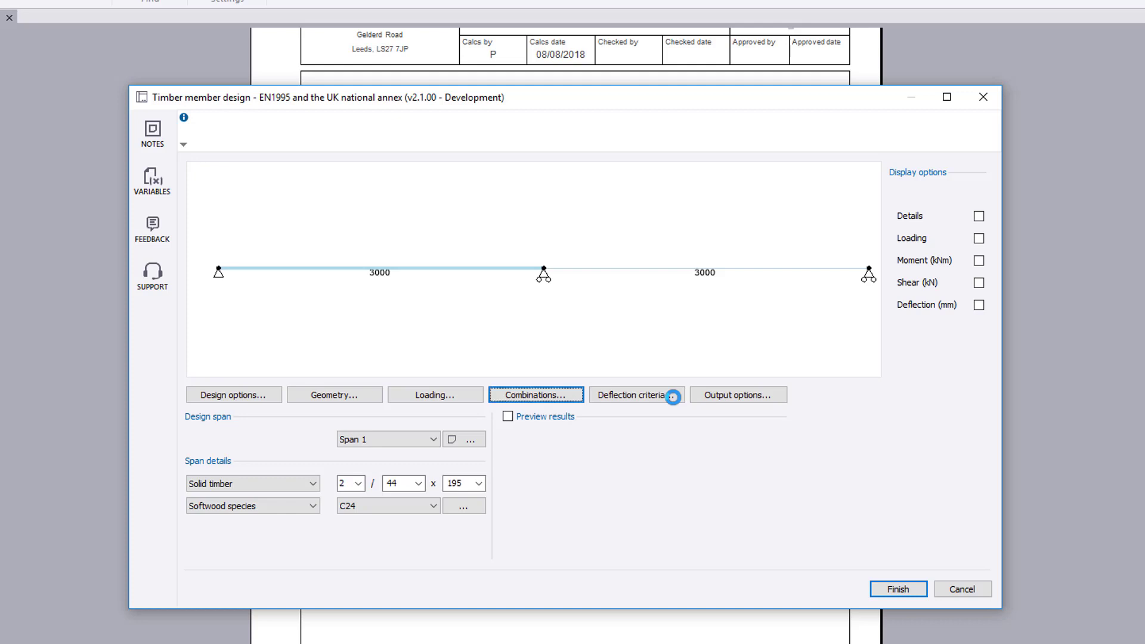
# Step: Add a span/250 deflection check to the 1.35G + 1.5Q + 1.5RQ strength combination
pyautogui.click(667, 399)
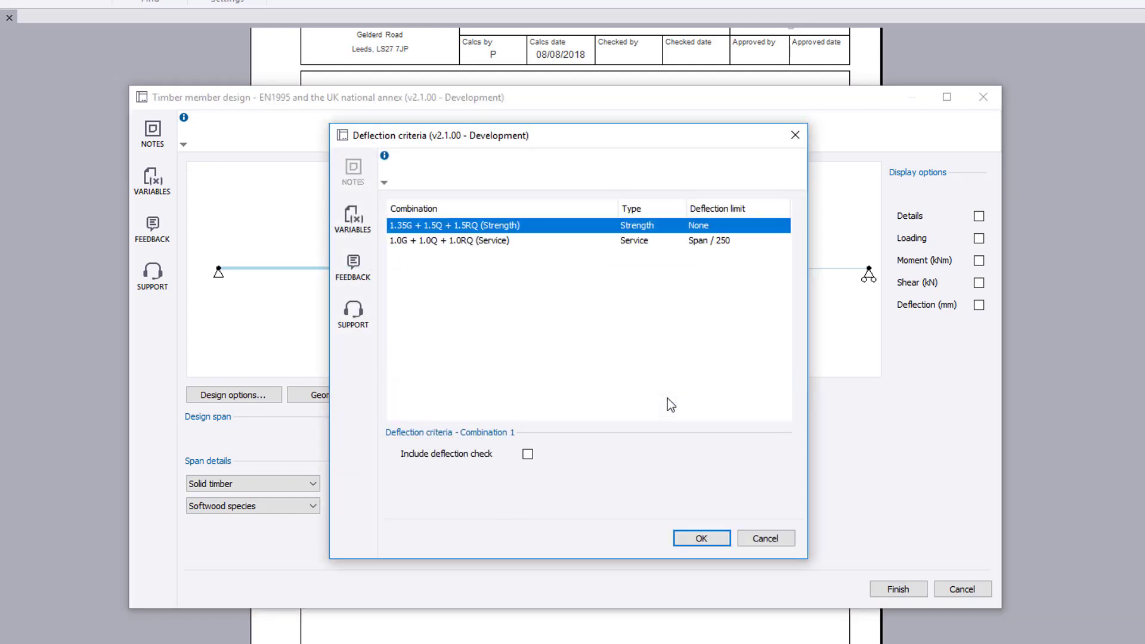
pyautogui.click(528, 455)
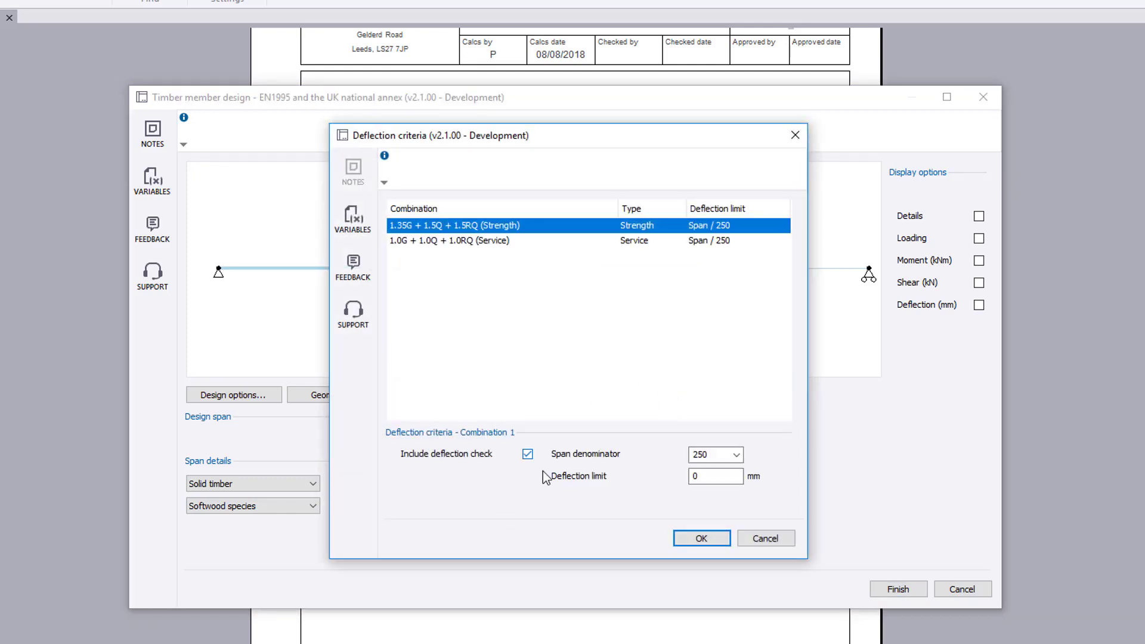
pyautogui.click(712, 540)
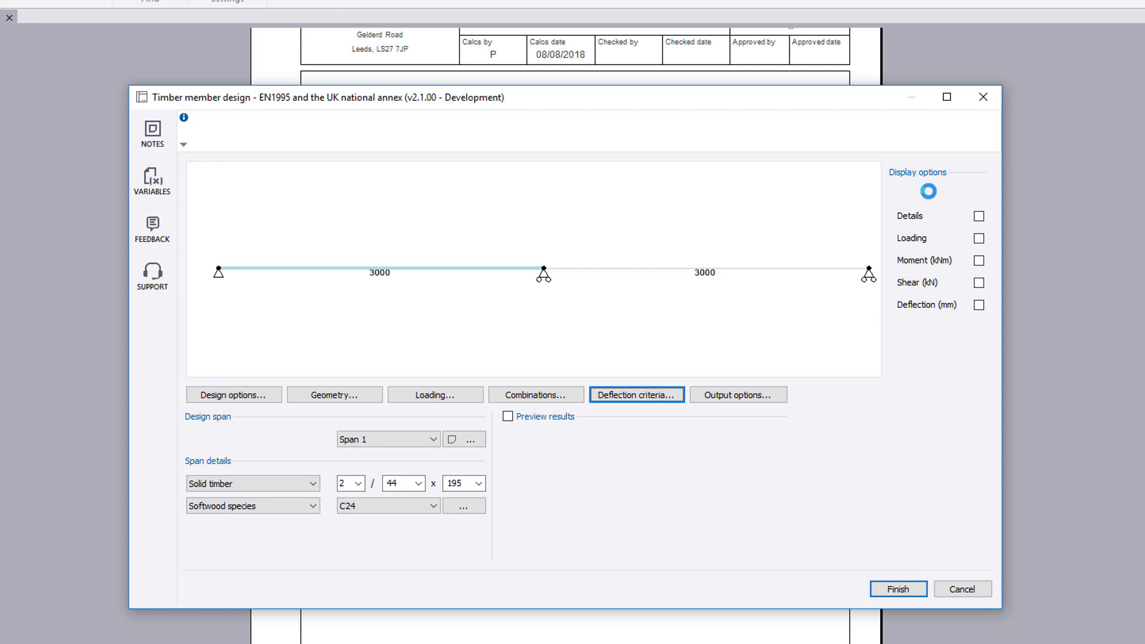
pyautogui.click(977, 220)
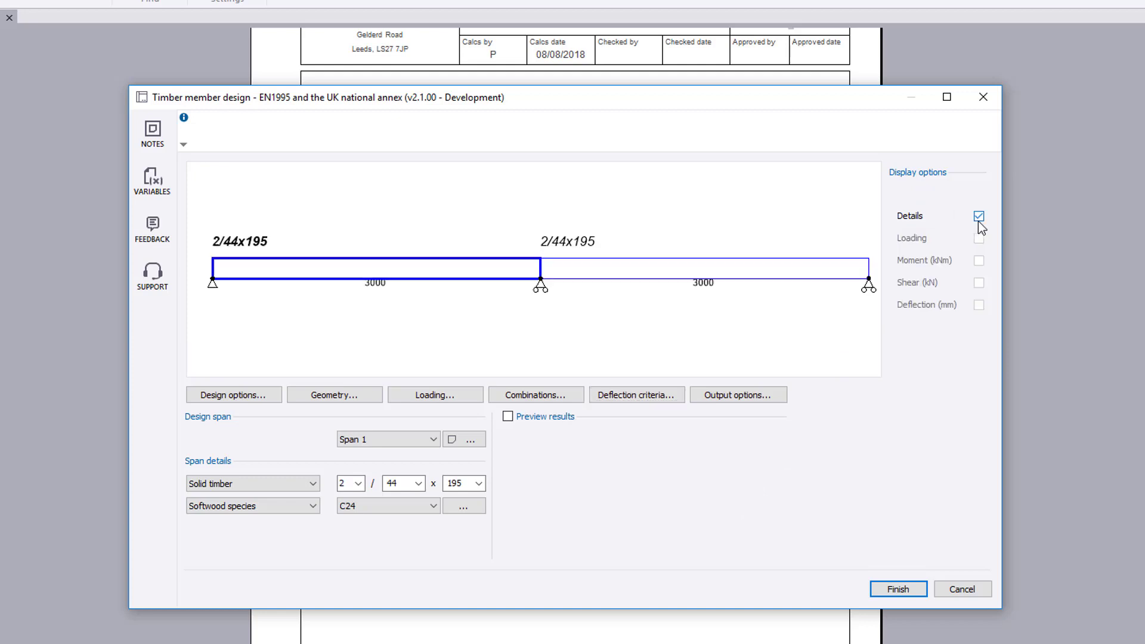
pyautogui.click(978, 220)
pyautogui.click(978, 238)
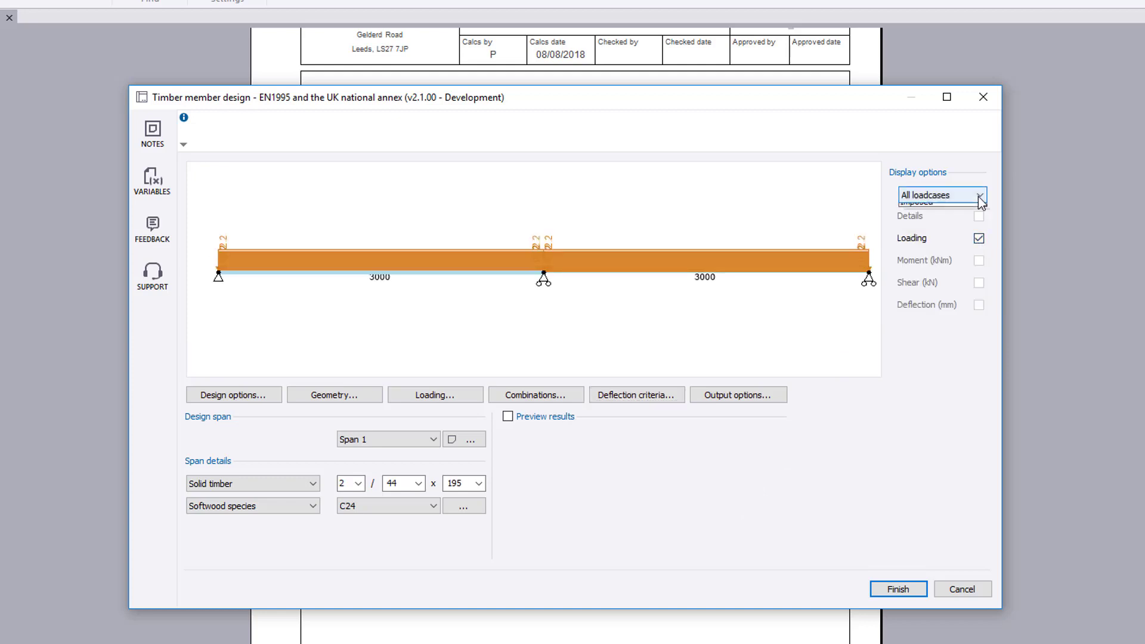
pyautogui.click(978, 195)
pyautogui.click(978, 195)
pyautogui.click(979, 238)
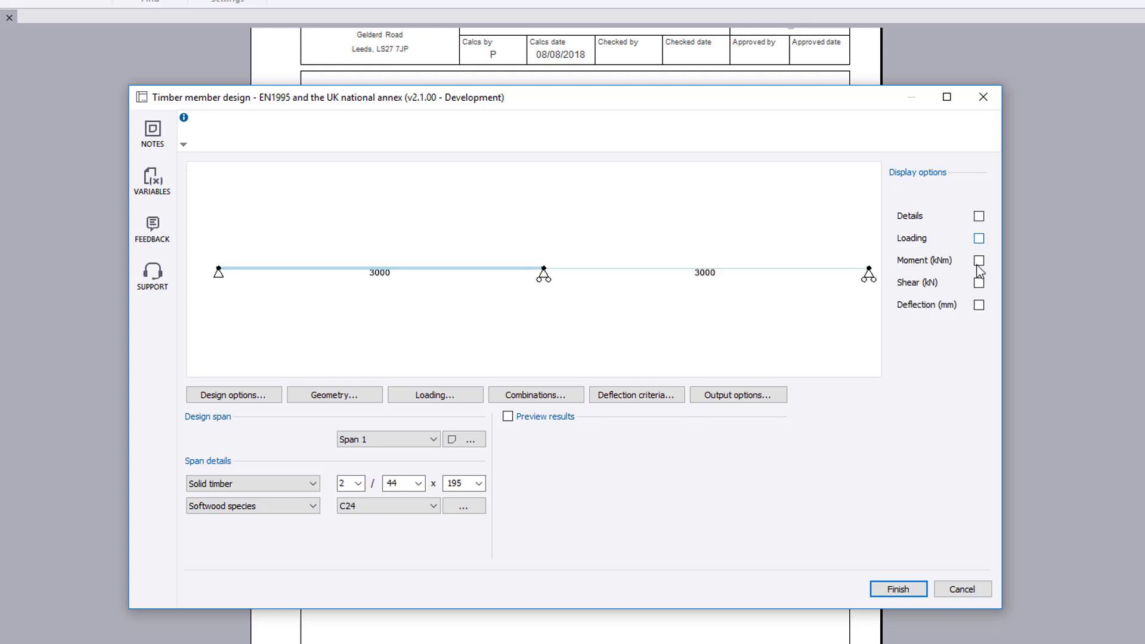
pyautogui.click(979, 260)
pyautogui.click(978, 195)
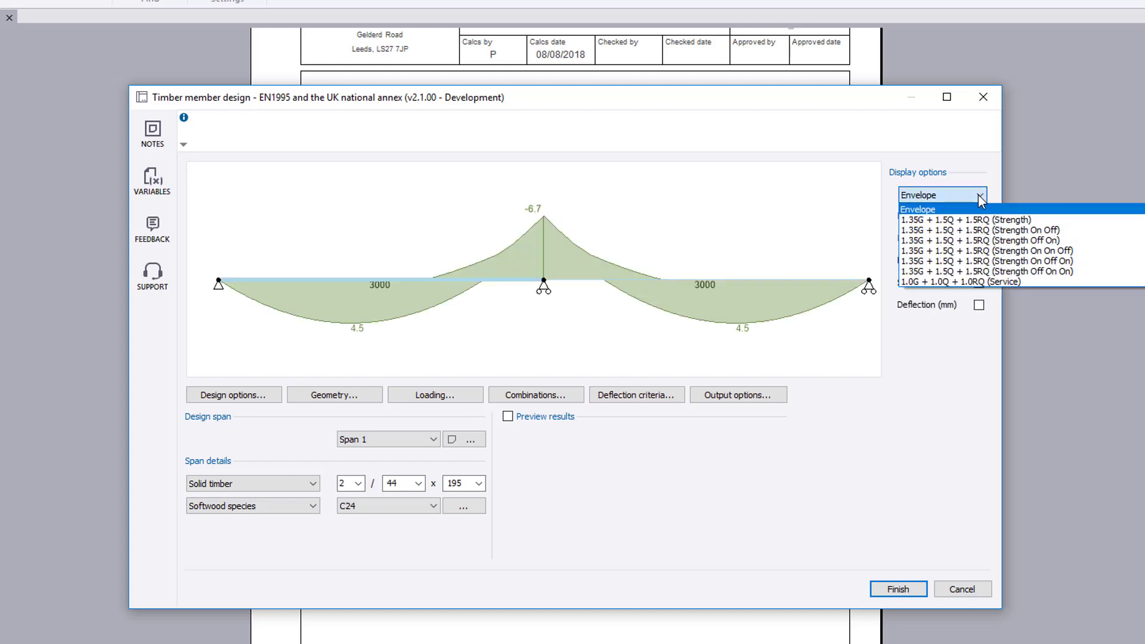
pyautogui.click(979, 194)
pyautogui.click(979, 262)
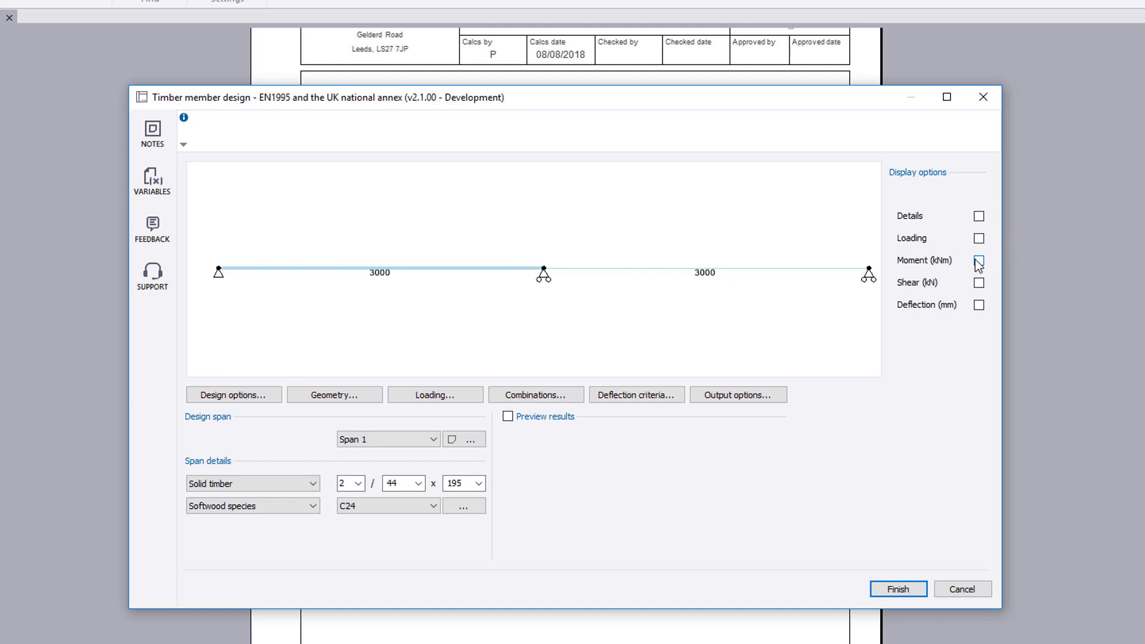
# Step: Preview span 1 results showing bearing failing at 1.014, then bring up span 2's design options
pyautogui.click(508, 418)
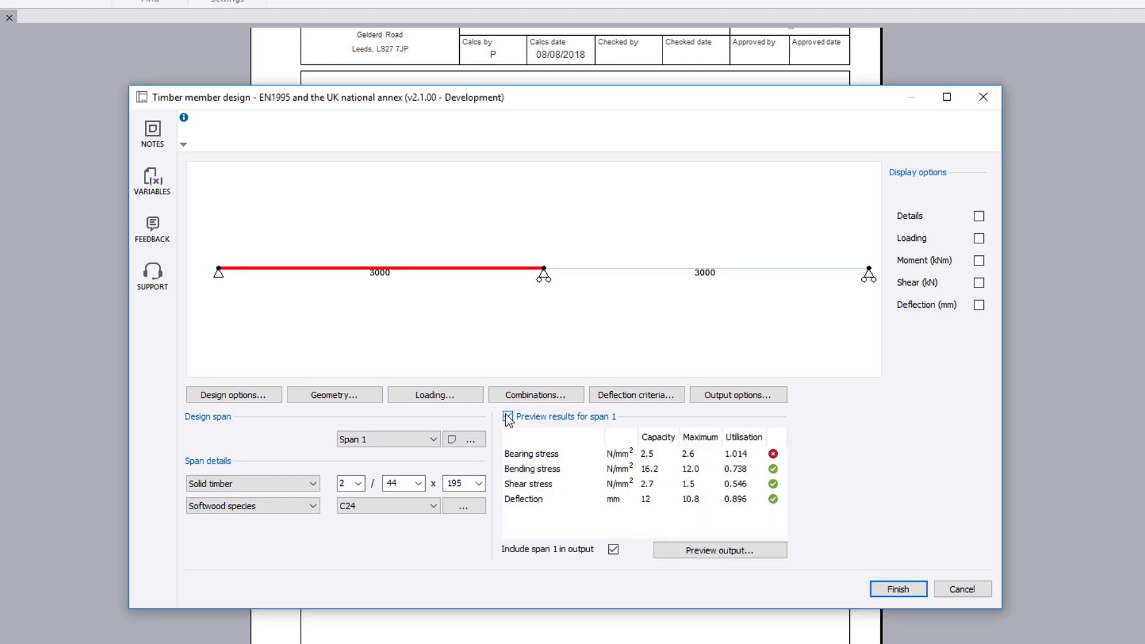
pyautogui.click(428, 438)
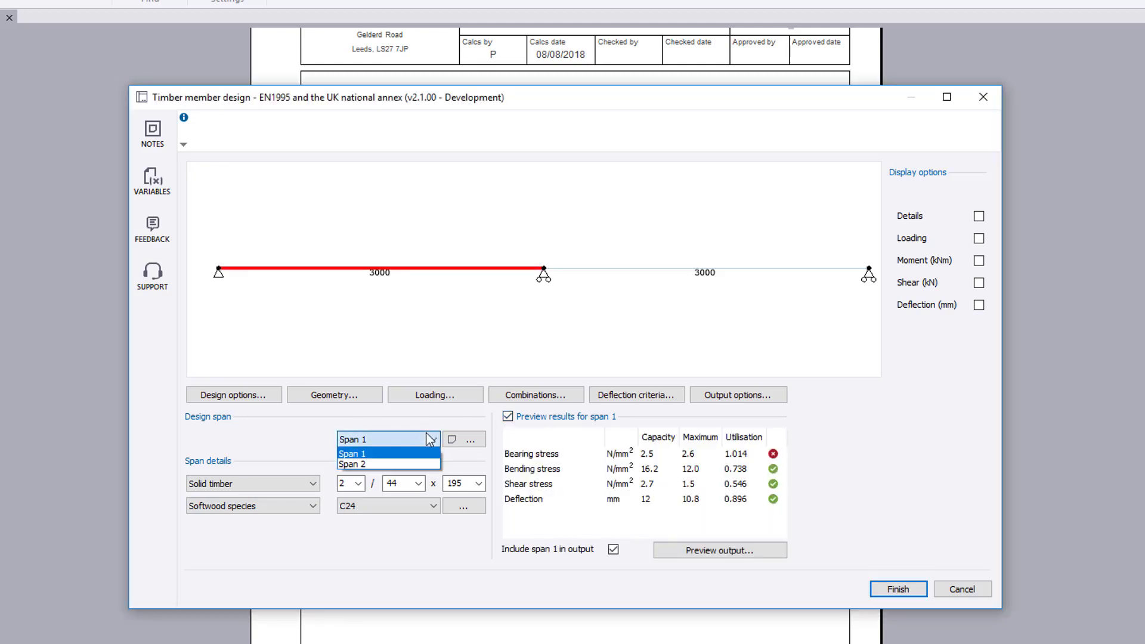
pyautogui.click(352, 464)
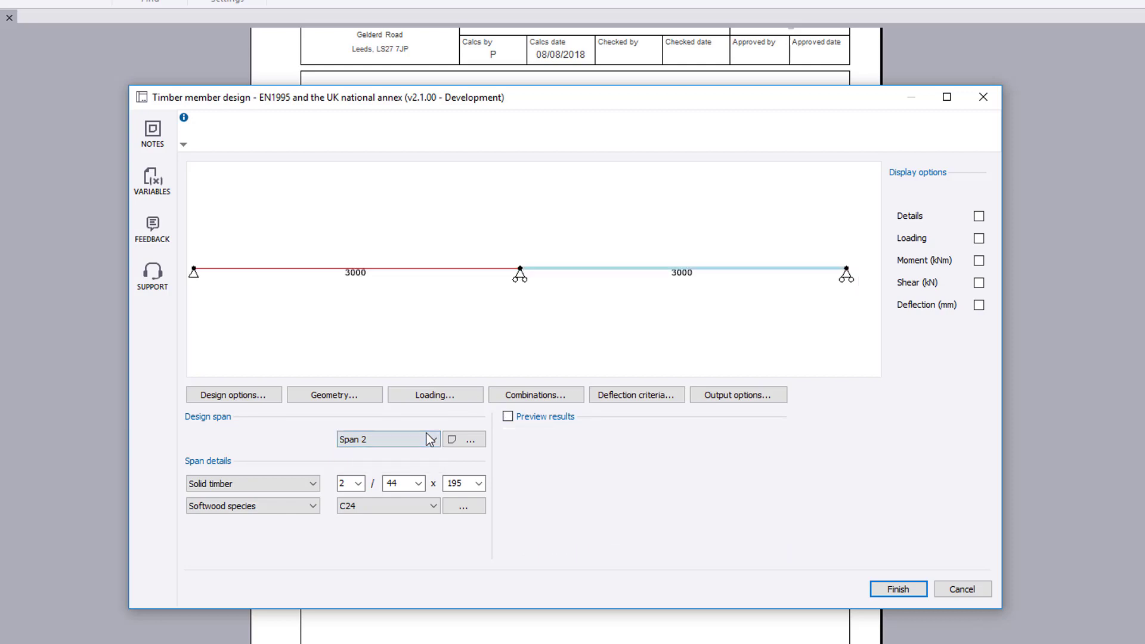
pyautogui.click(271, 395)
# Step: Give span 2 a restrained compression edge and a right-end bearing with a bottom notch
pyautogui.click(490, 366)
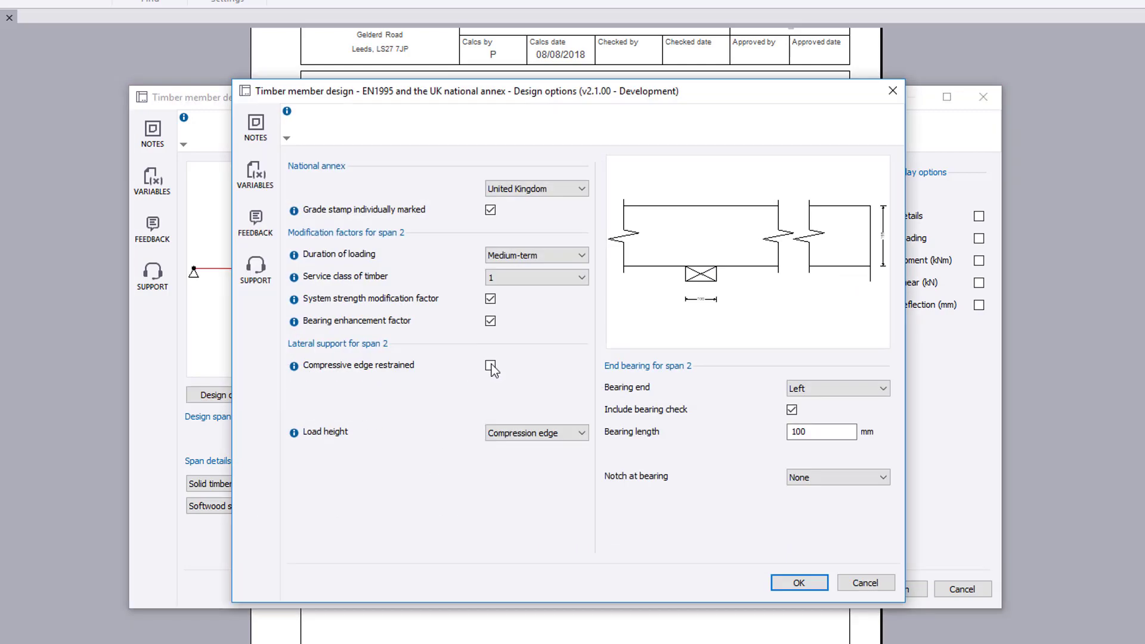
pyautogui.click(495, 432)
pyautogui.click(495, 431)
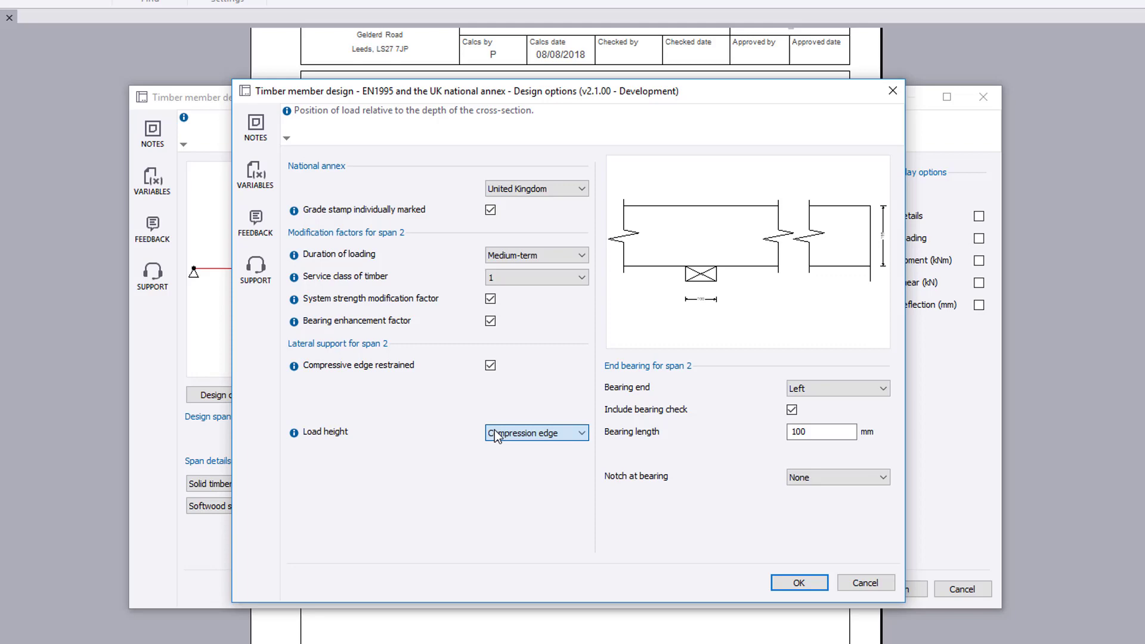
pyautogui.click(877, 389)
pyautogui.click(874, 413)
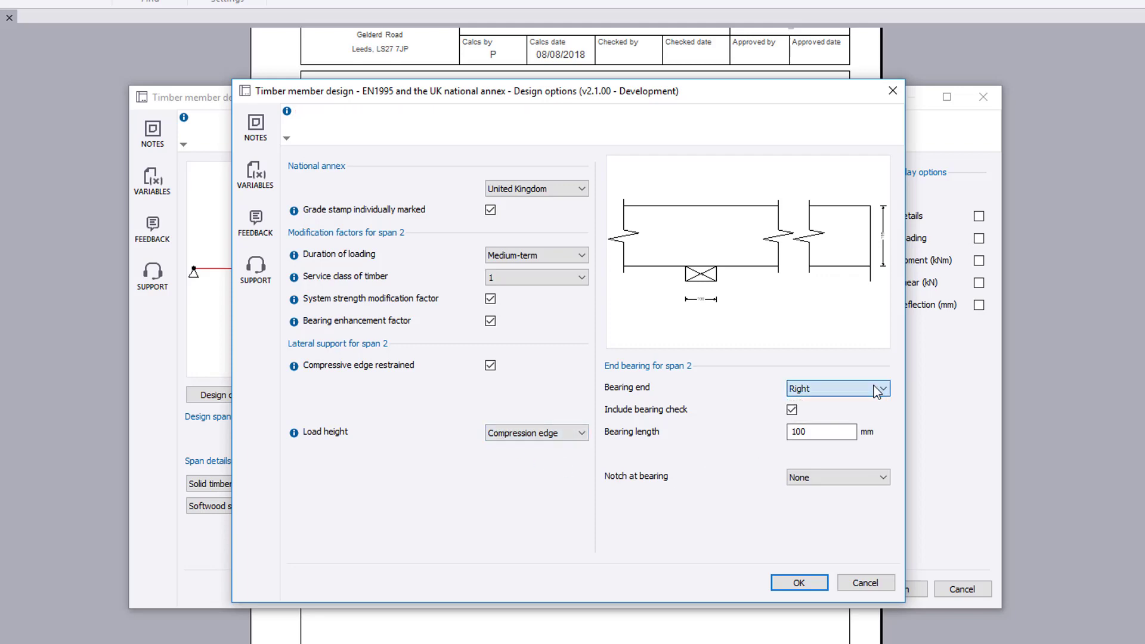
pyautogui.click(877, 480)
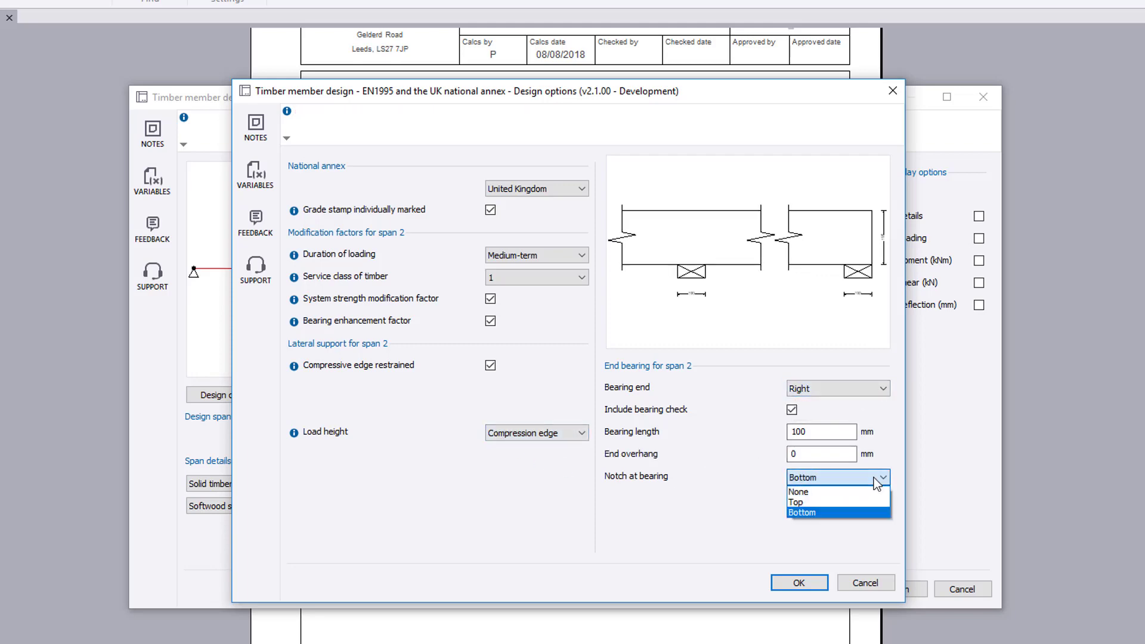
pyautogui.click(803, 512)
pyautogui.click(836, 498)
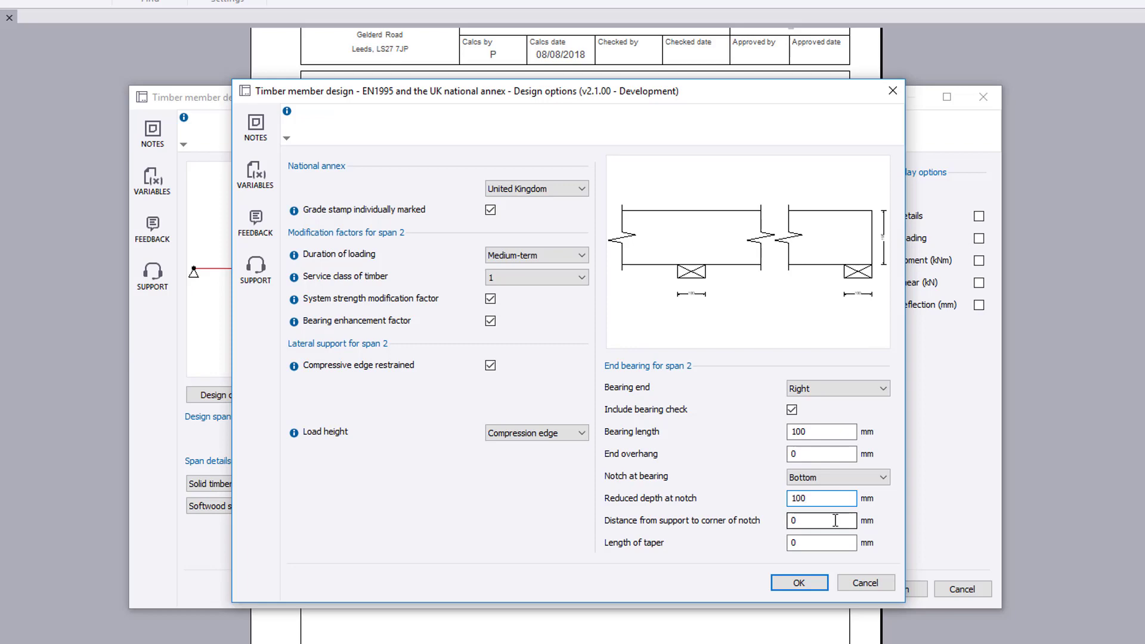
pyautogui.click(812, 581)
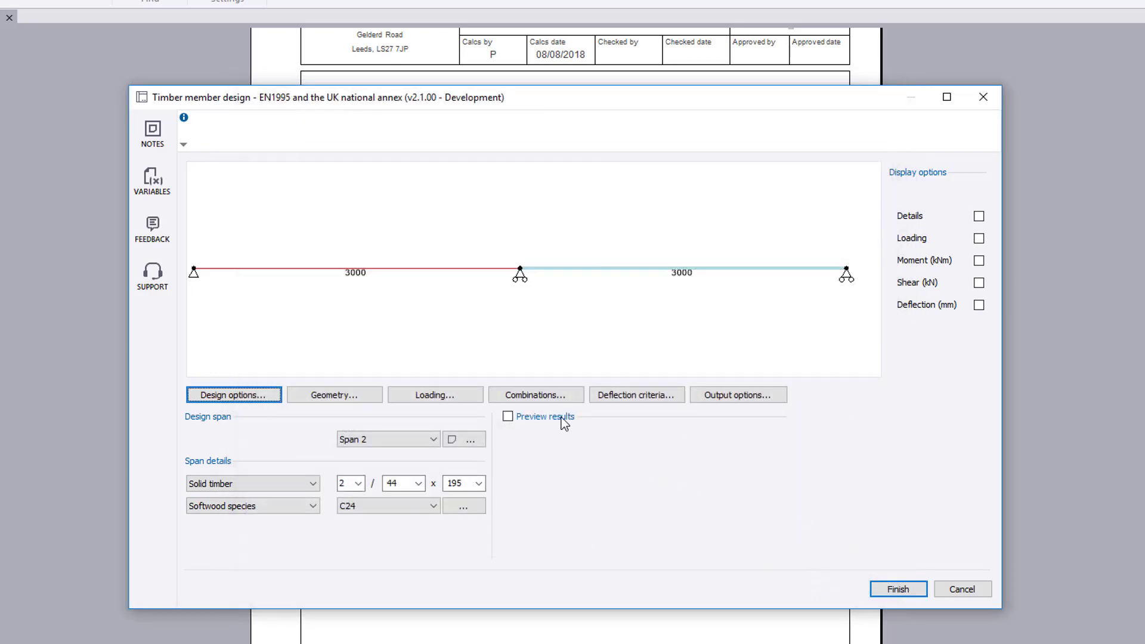
# Step: Change span 2 to 2/47x195 with live preview and exclude span 2 from the output
pyautogui.click(508, 417)
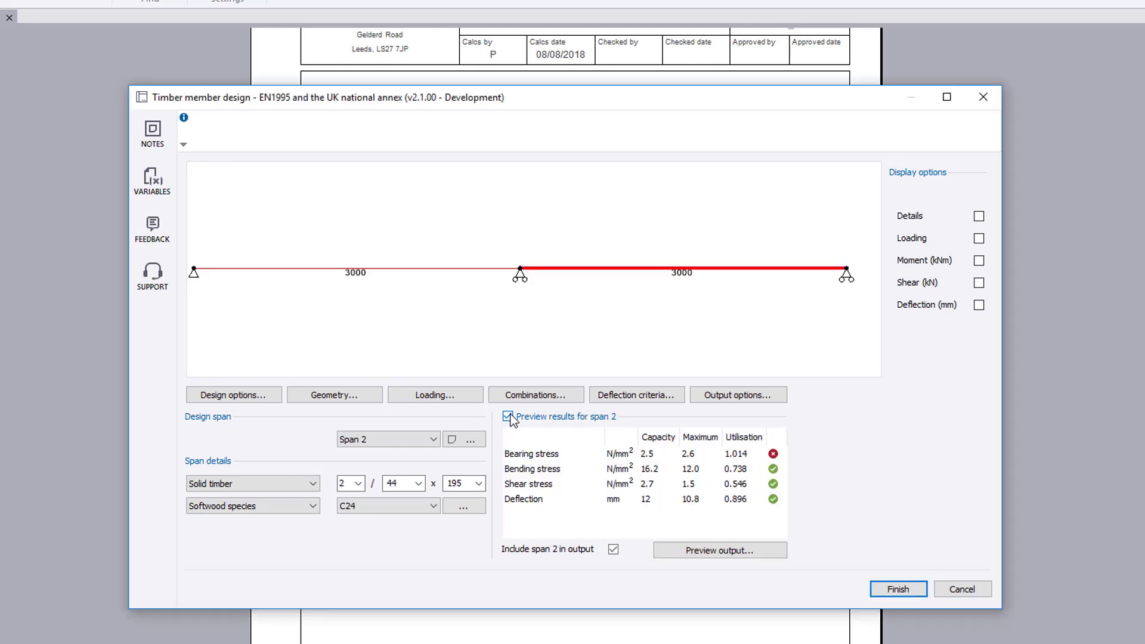
pyautogui.click(417, 481)
pyautogui.press('Down')
pyautogui.click(418, 482)
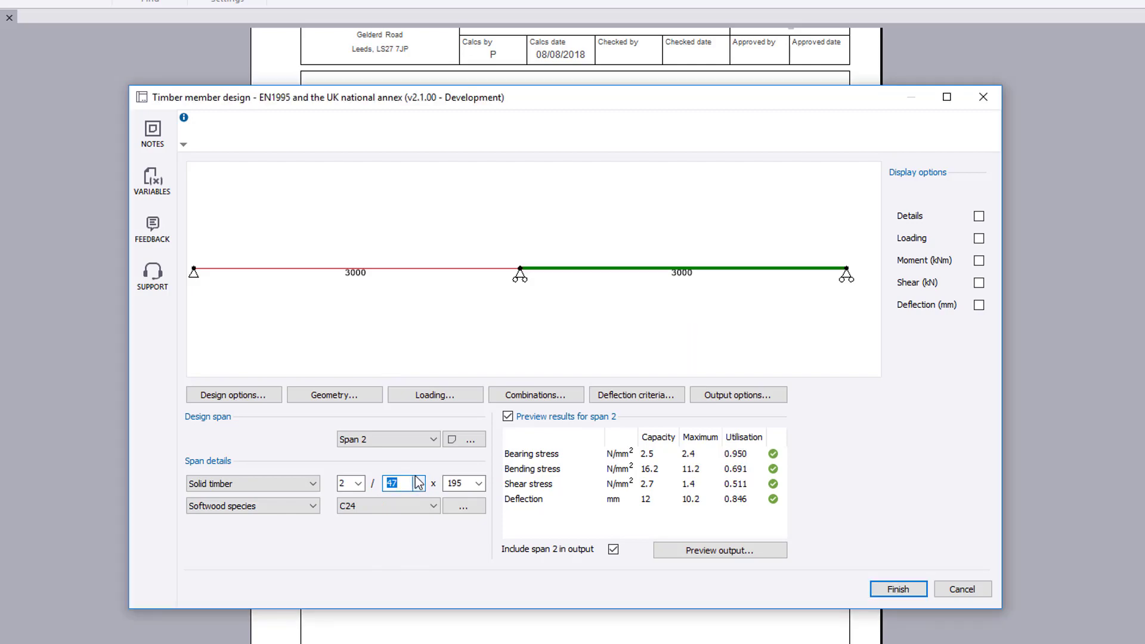
pyautogui.click(614, 550)
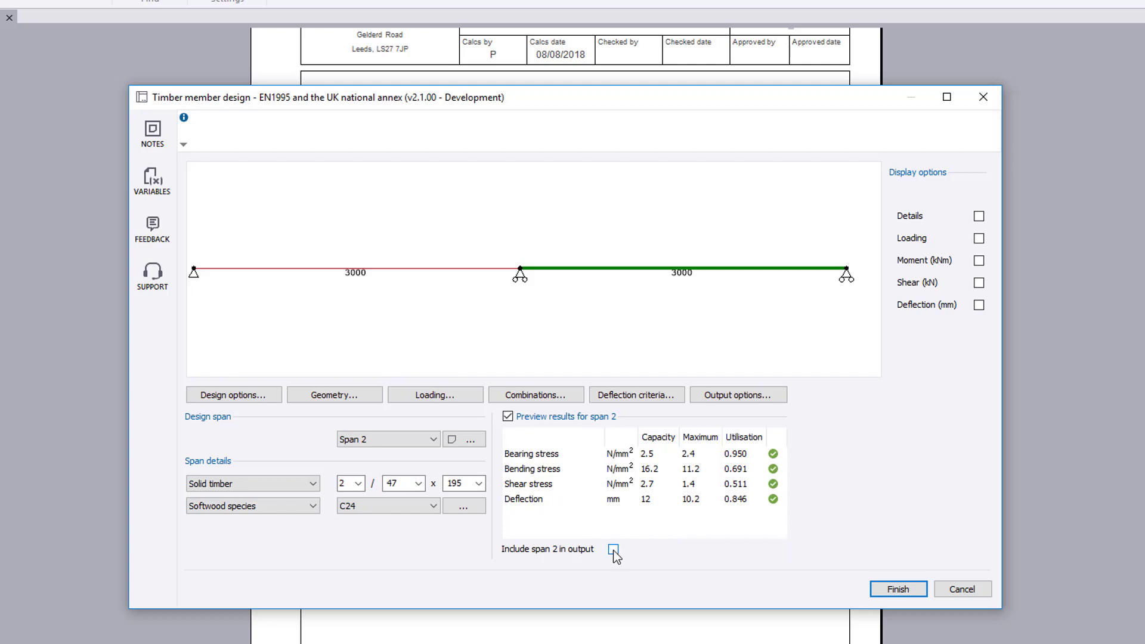
# Step: Switch to span 1 and set its thickness to 47 mm
pyautogui.click(426, 444)
pyautogui.click(425, 454)
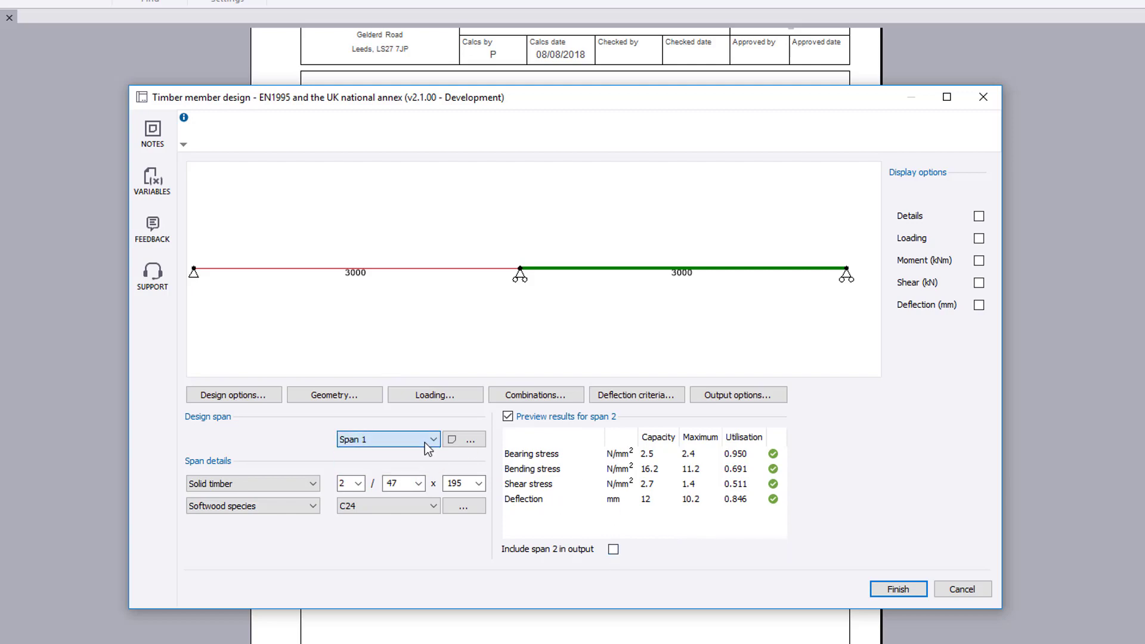
pyautogui.click(425, 485)
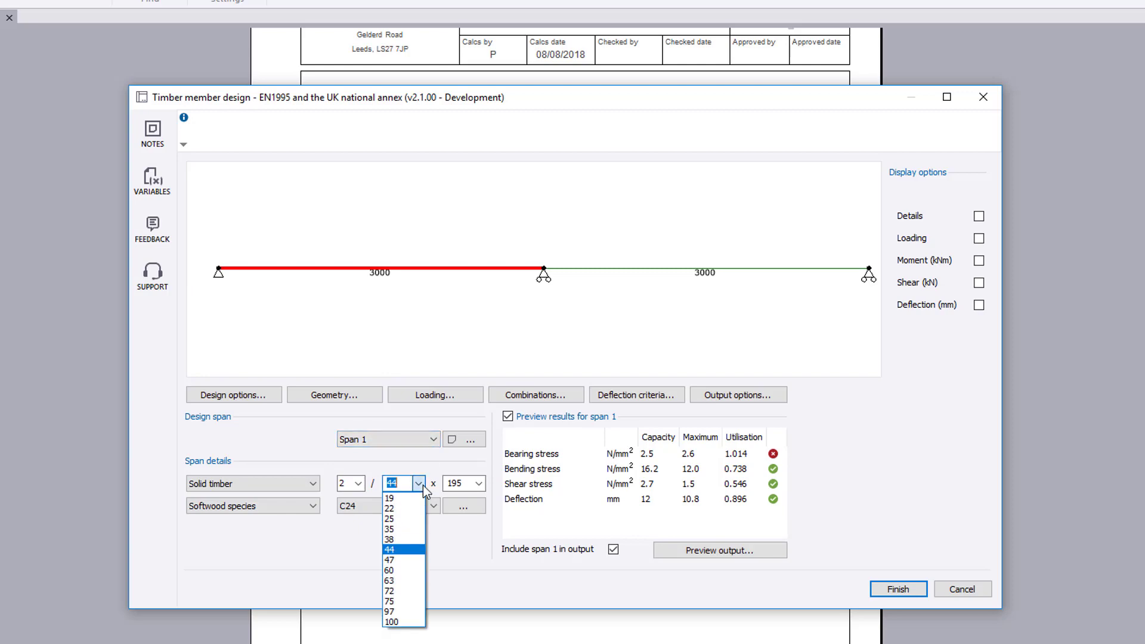
pyautogui.press('Down')
pyautogui.press('Return')
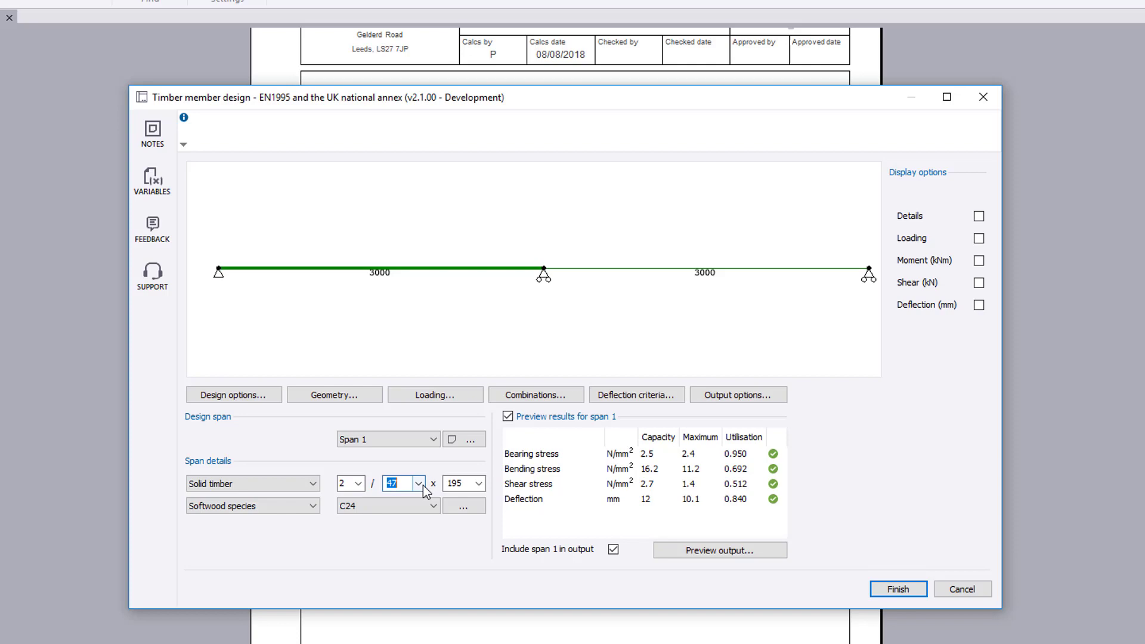
# Step: In span 1's output preview, add the note 'example note' to SectionDetails
pyautogui.click(766, 553)
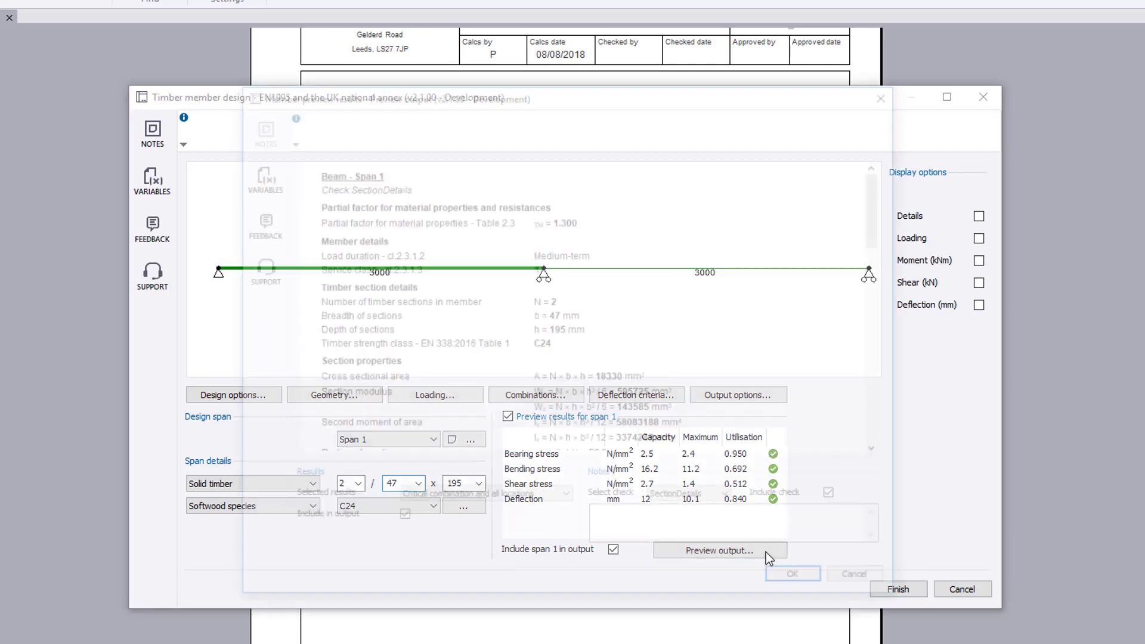
pyautogui.click(556, 499)
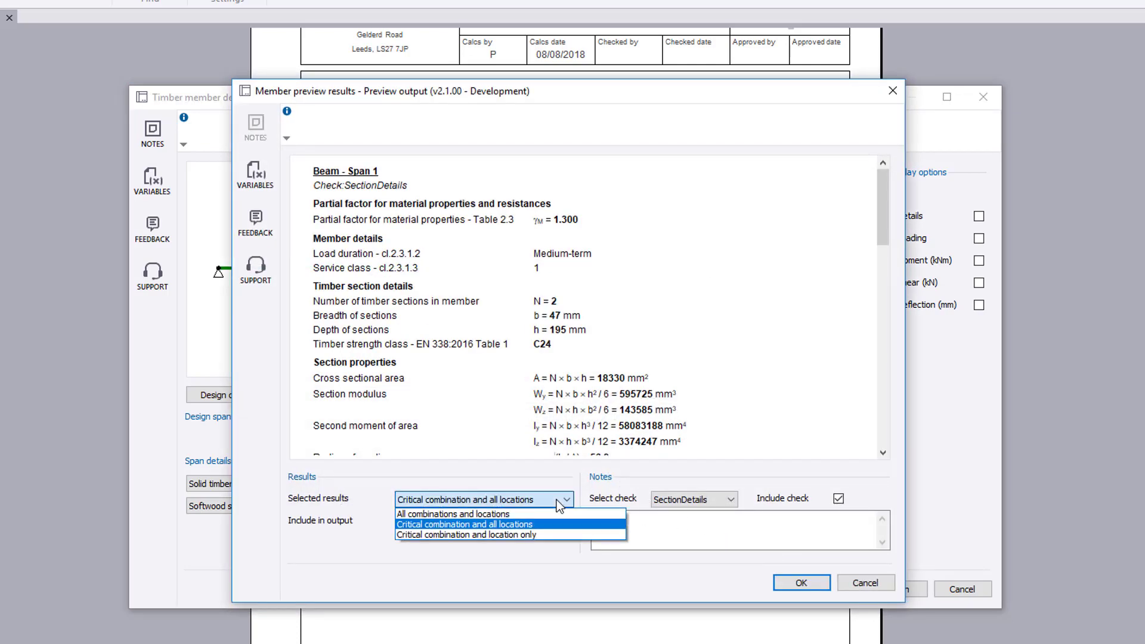
pyautogui.click(557, 500)
pyautogui.click(703, 500)
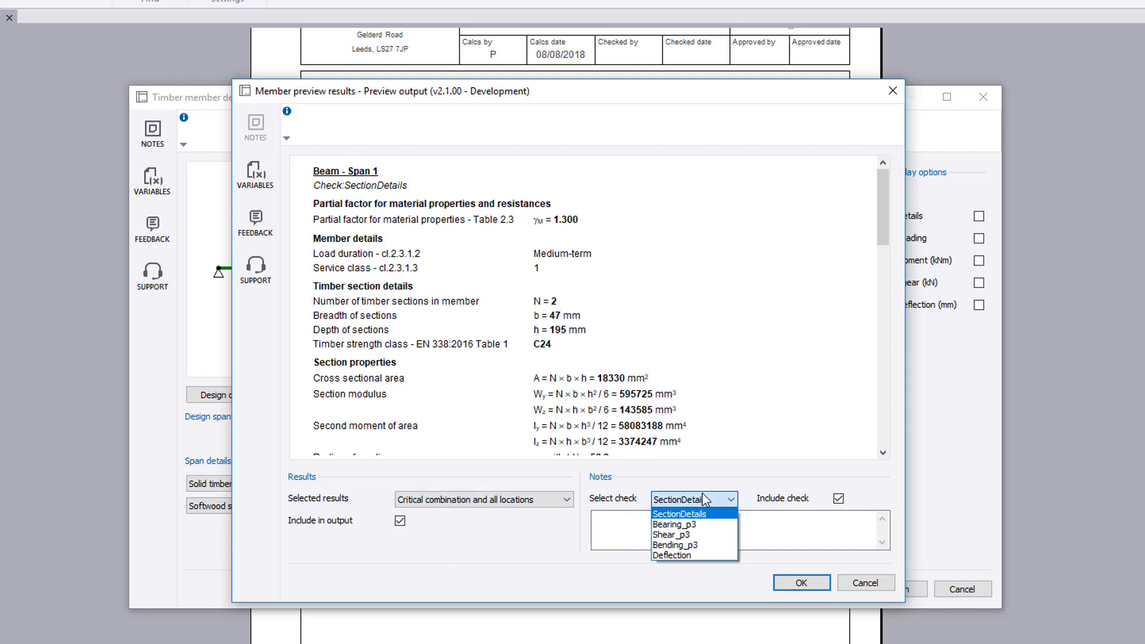
pyautogui.click(704, 515)
pyautogui.click(703, 525)
pyautogui.write('example note')
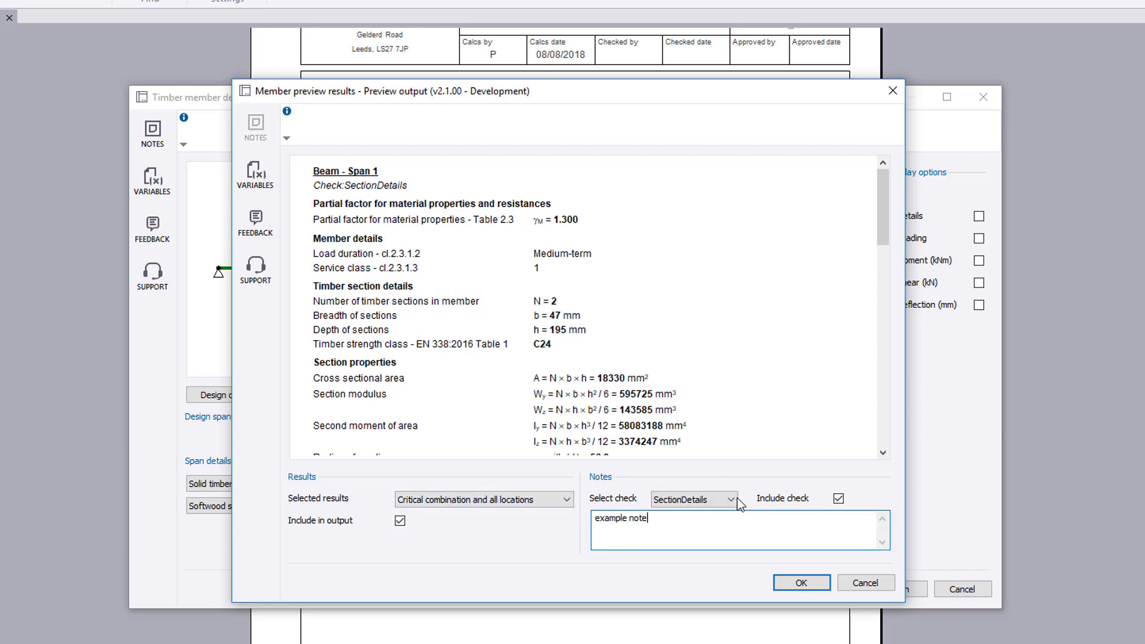
# Step: Exclude the Bearing_p3 check from span 1's output and accept the settings
pyautogui.click(731, 499)
pyautogui.press('Down')
pyautogui.press('Return')
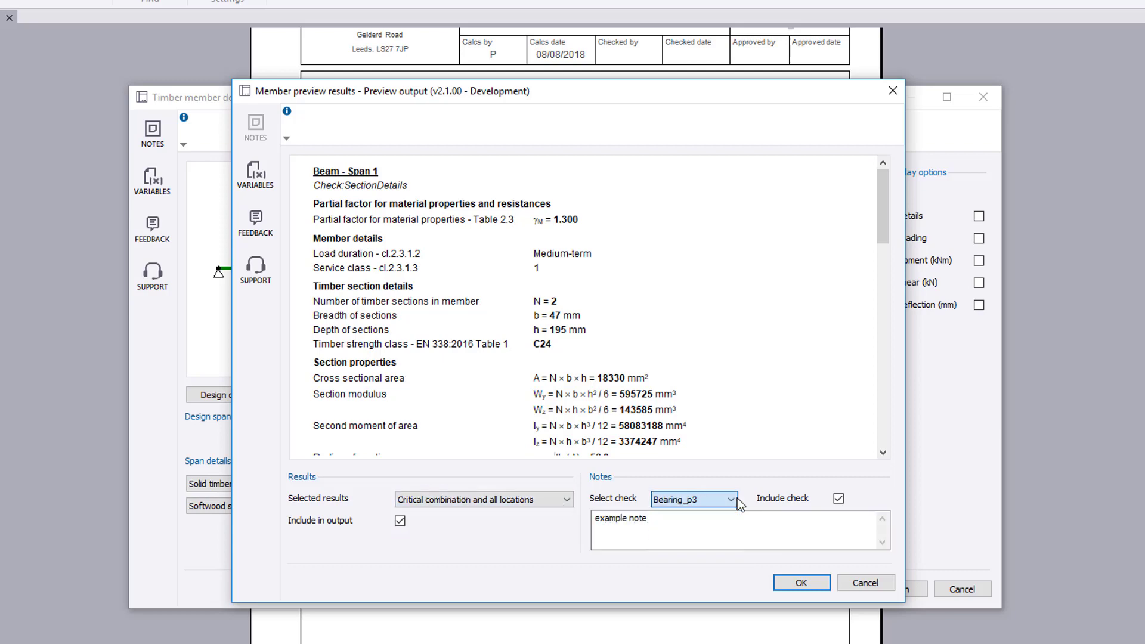
pyautogui.click(838, 498)
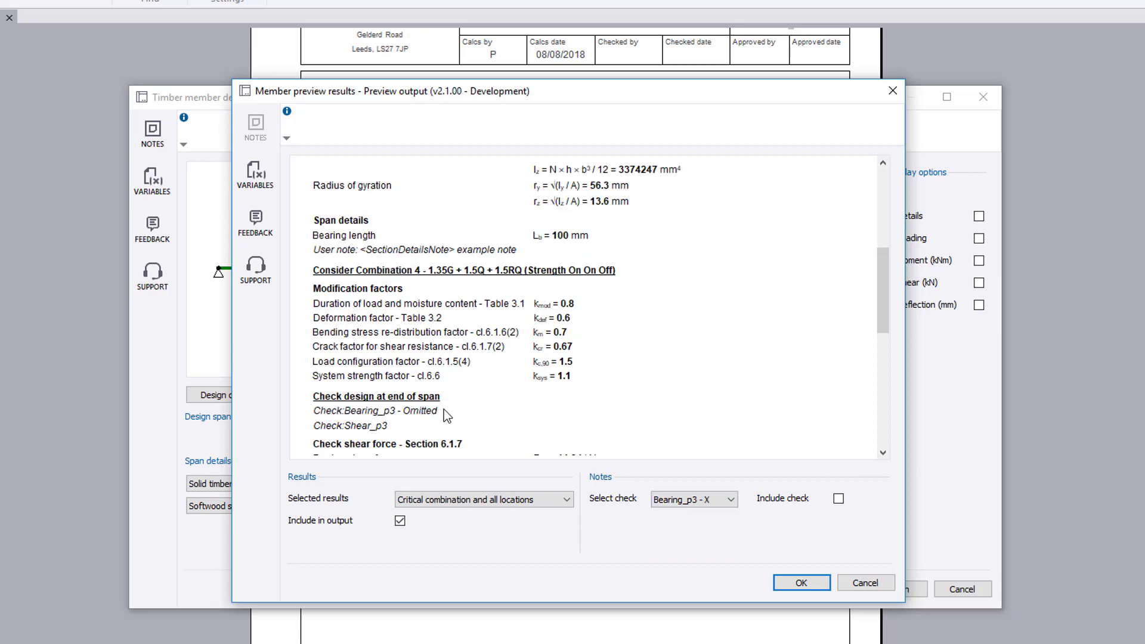
pyautogui.click(802, 584)
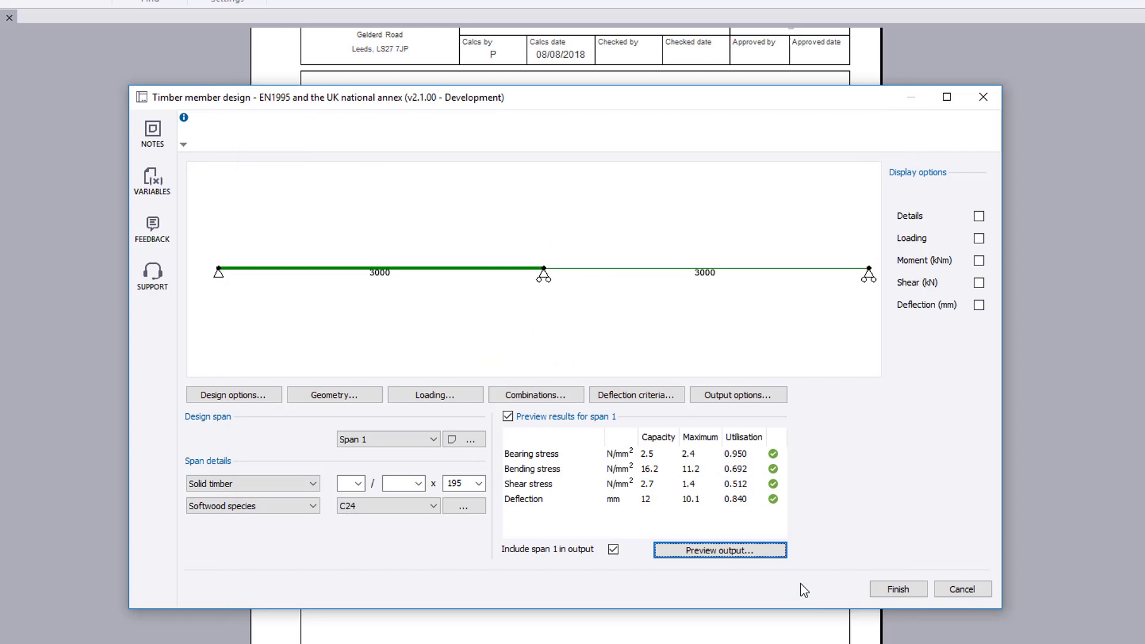
pyautogui.click(766, 399)
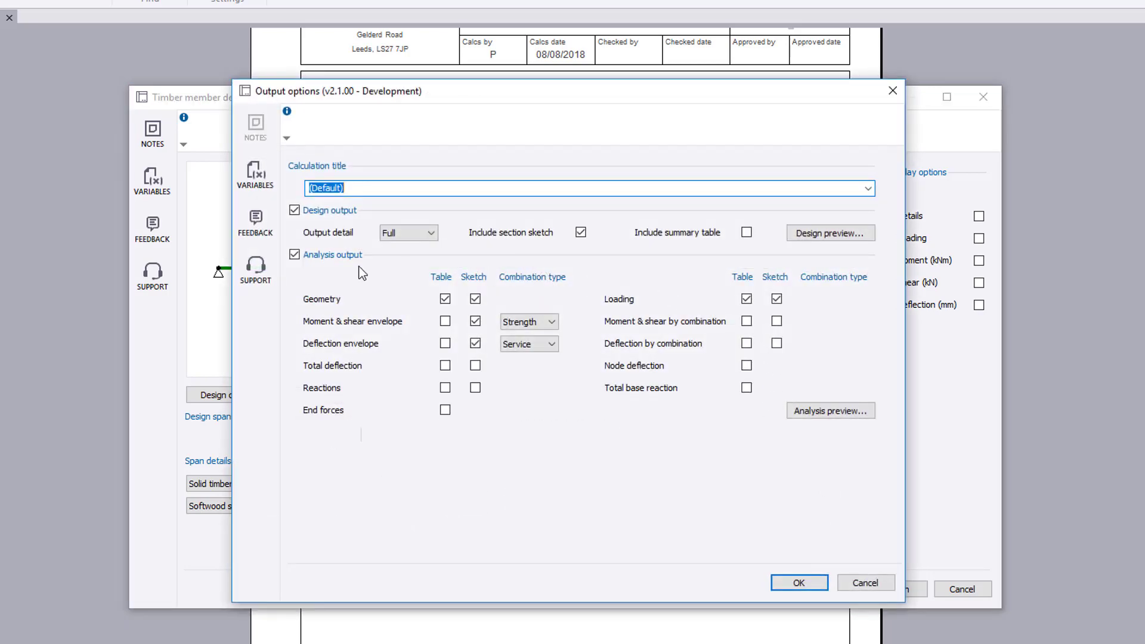
pyautogui.click(366, 189)
pyautogui.click(827, 583)
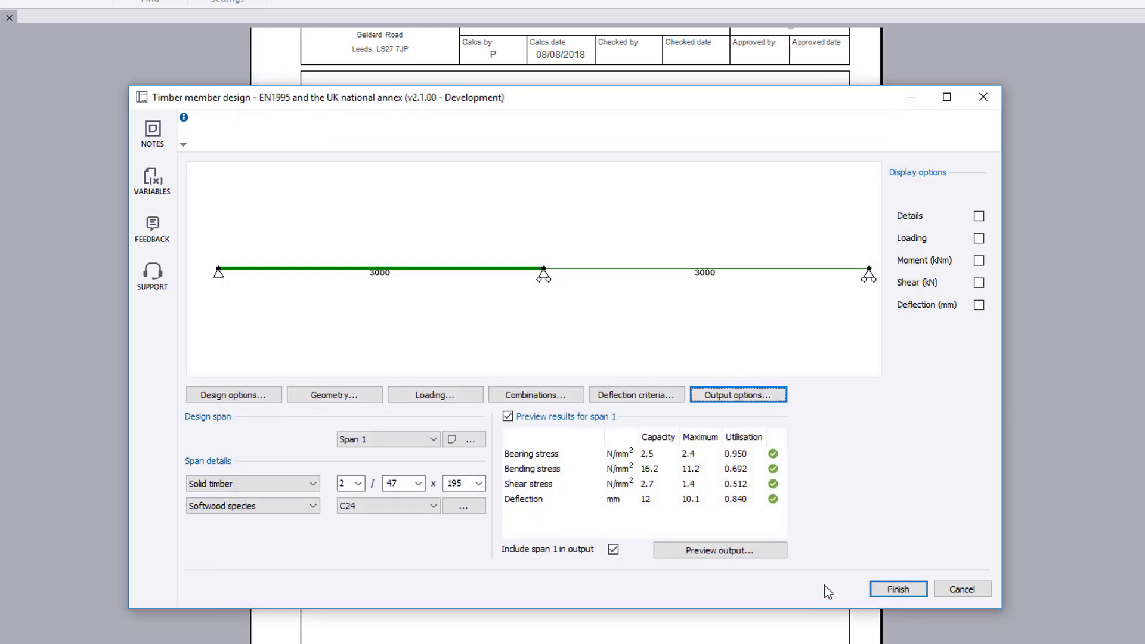
# Step: Finish the calculation to generate the 4-page timber design report, then review its span 1 checks
pyautogui.click(889, 591)
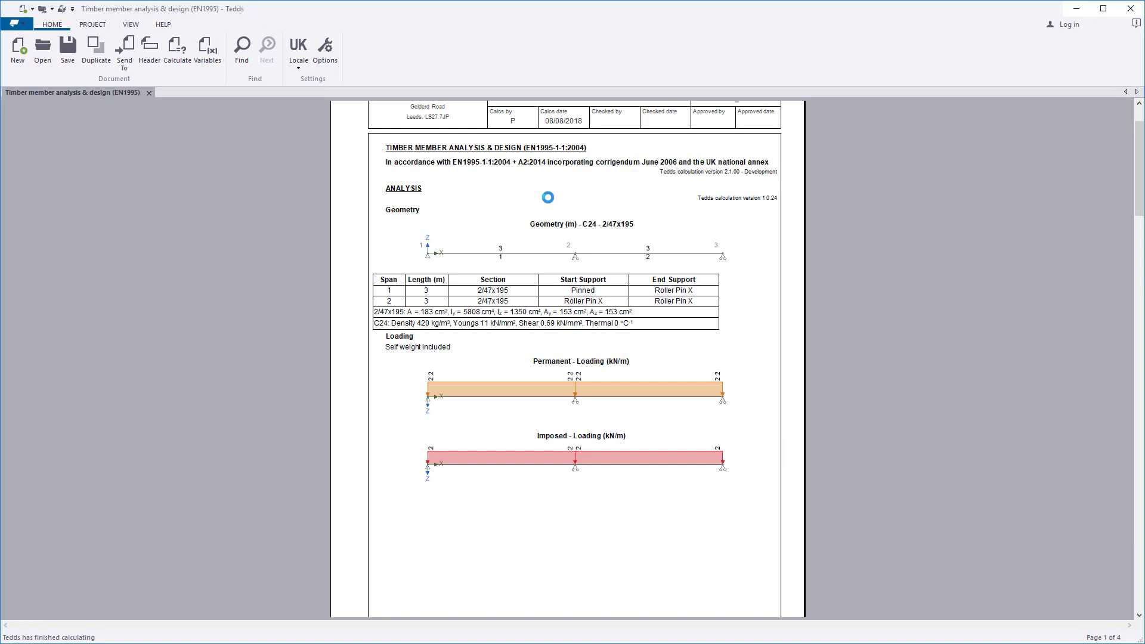
pyautogui.scroll(-10, 548, 197)
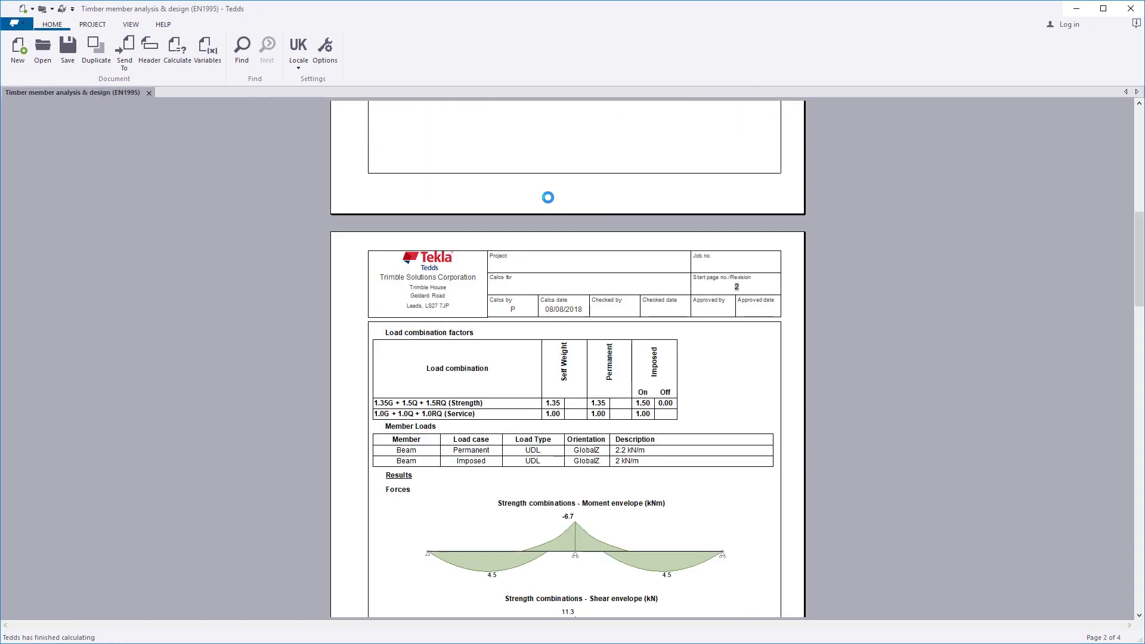
pyautogui.scroll(-4, 548, 197)
pyautogui.scroll(-9, 547, 196)
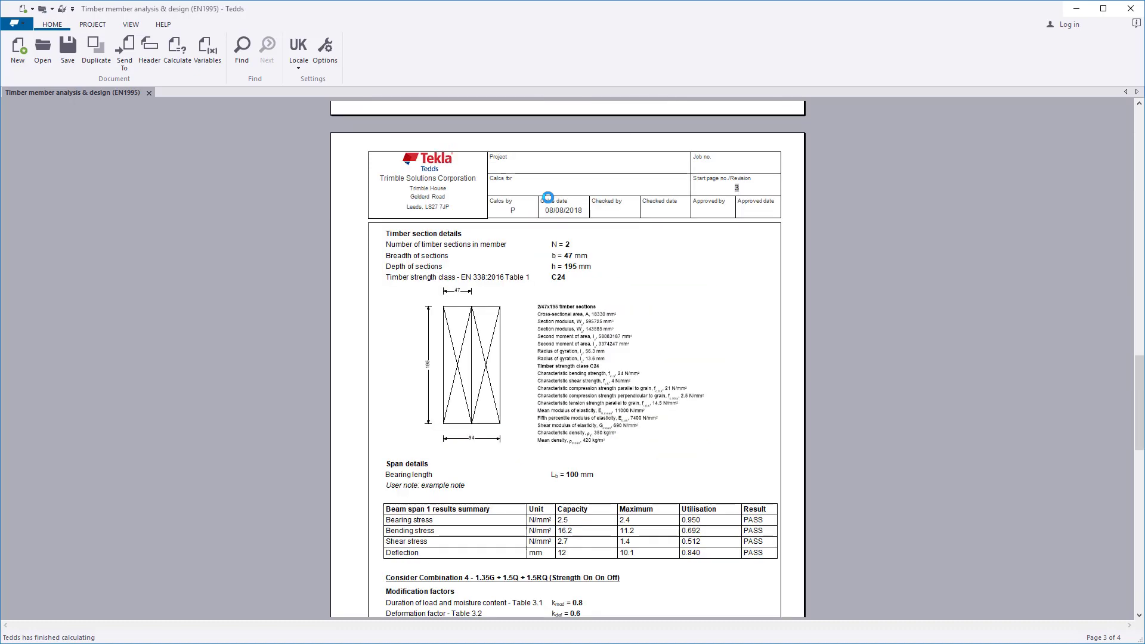
pyautogui.scroll(-3, 548, 197)
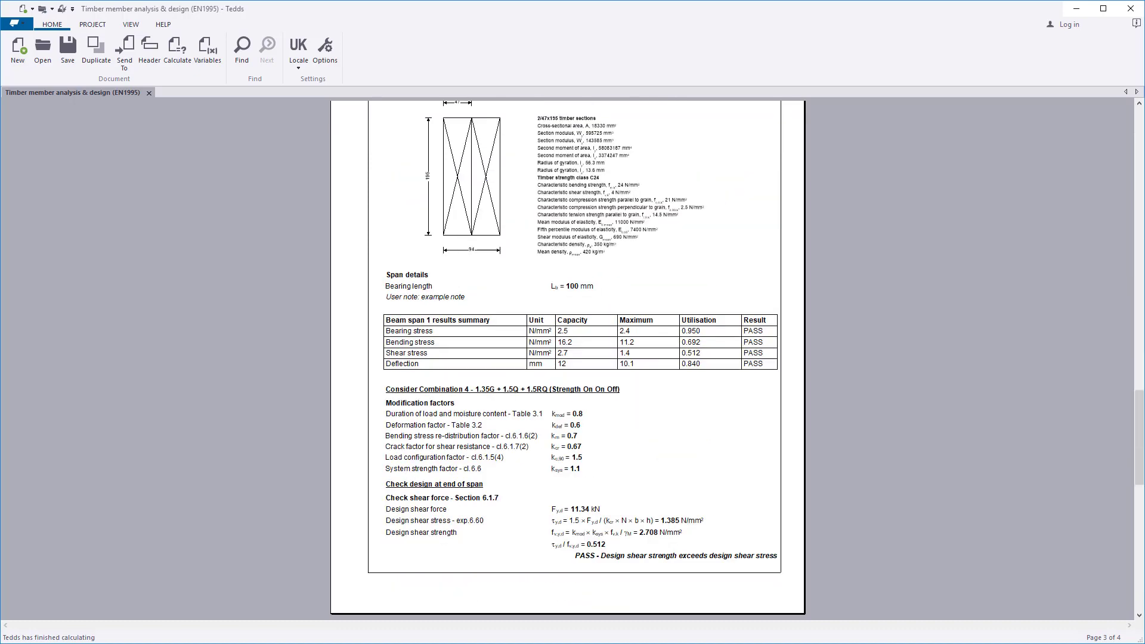